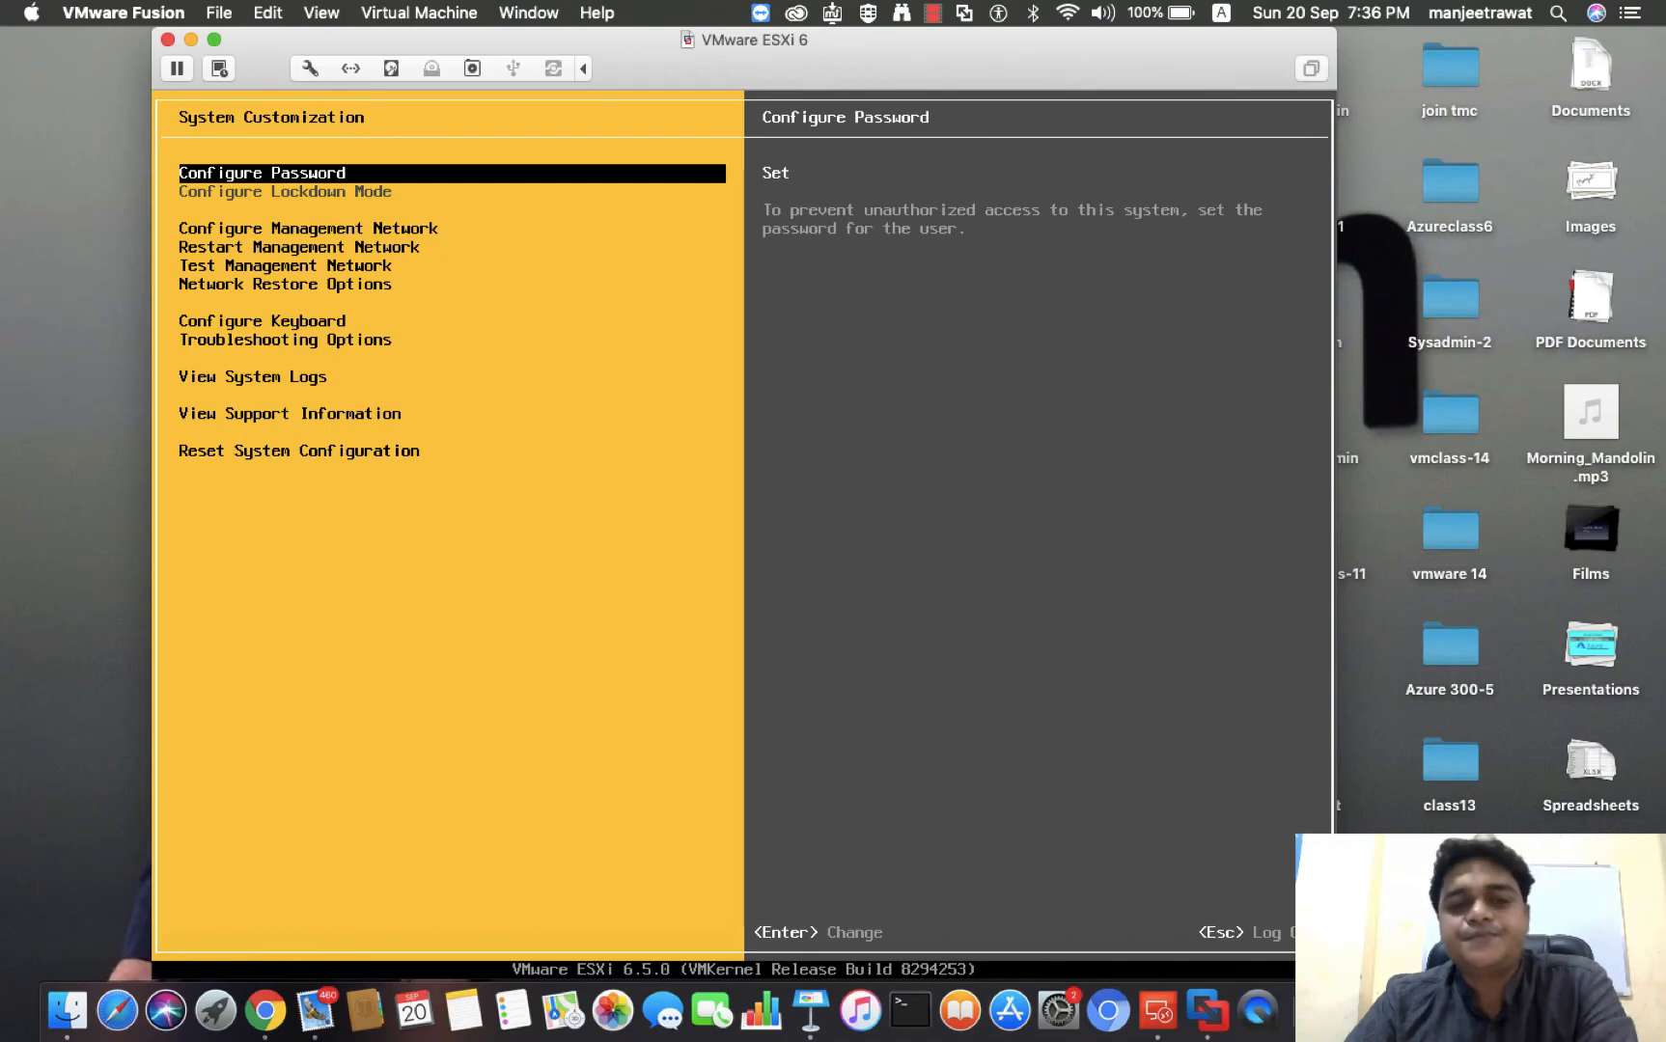
key(ctrl+Right)
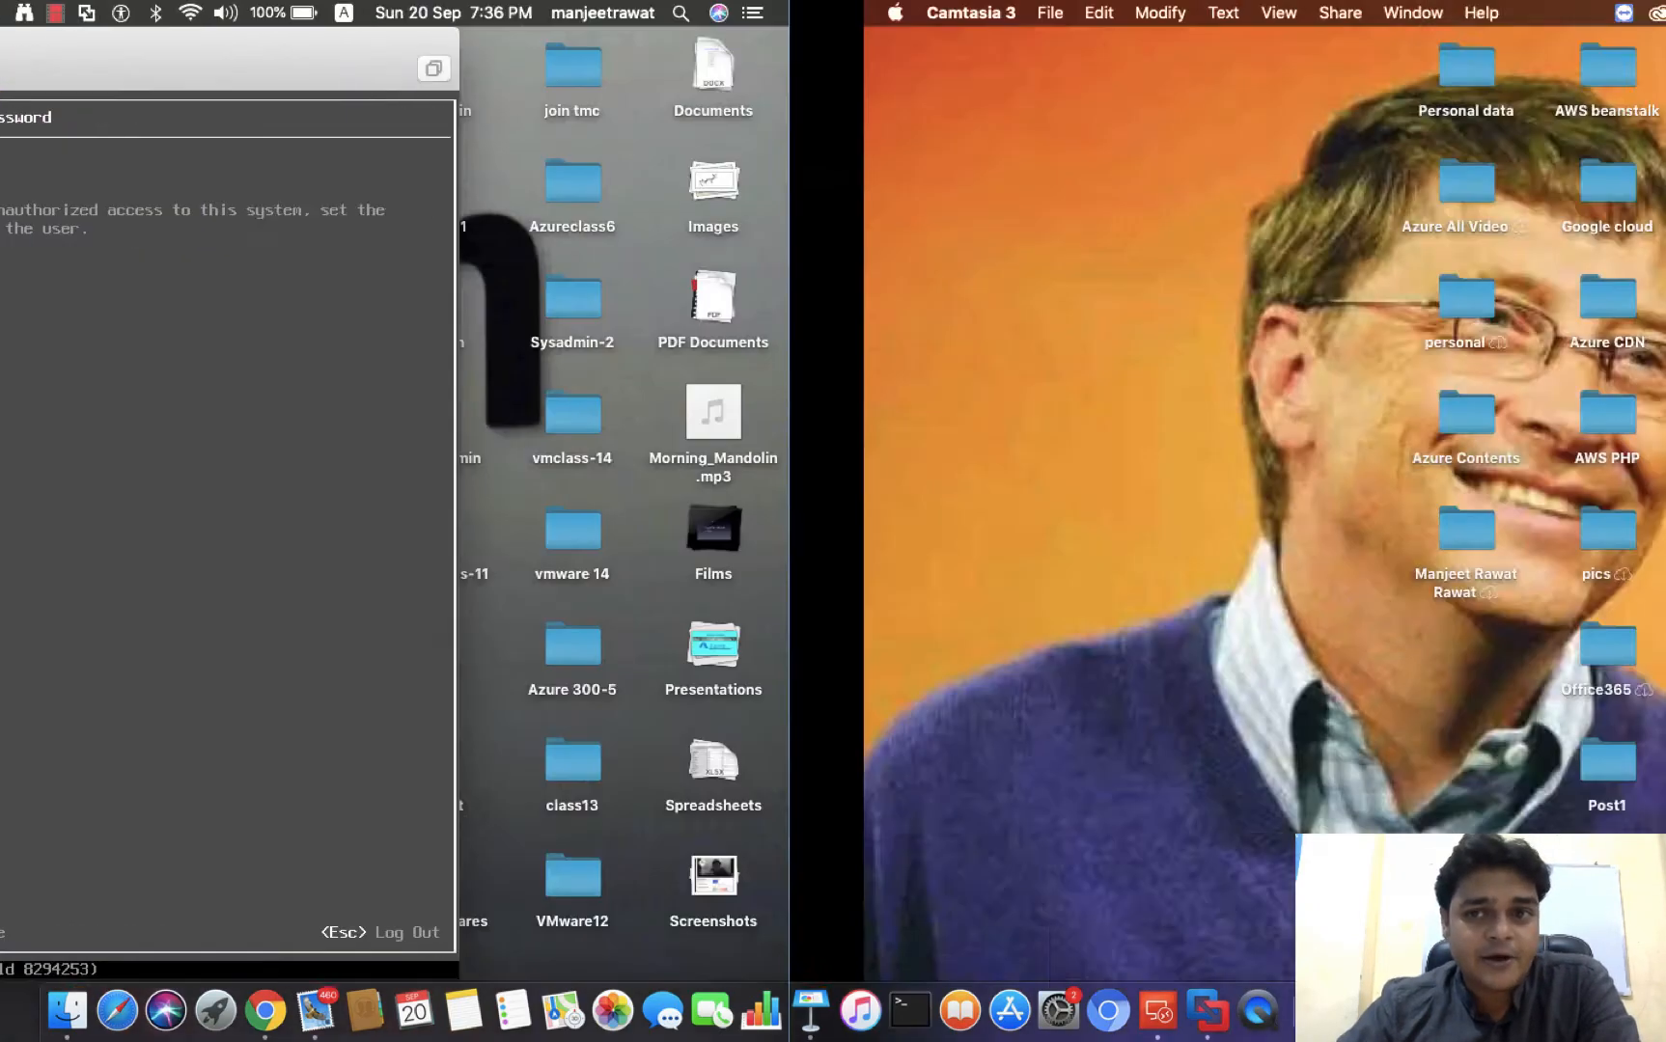
key(ctrl+Right)
key(ctrl+Left)
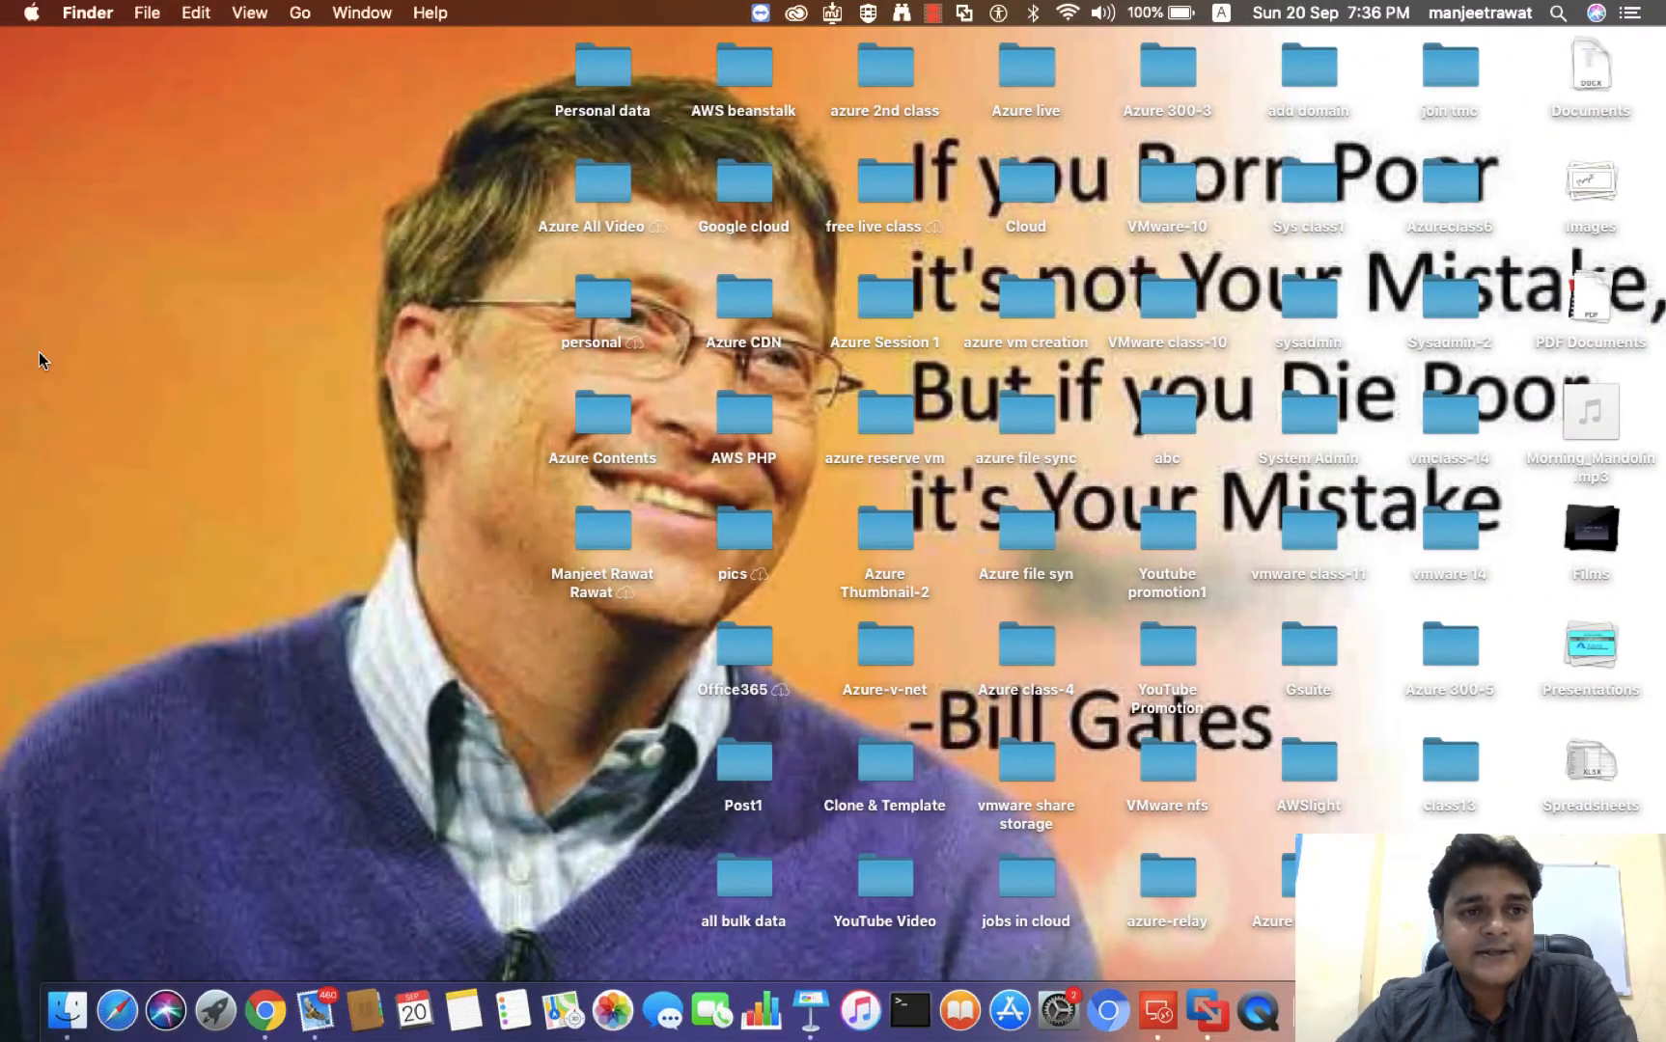
key(ctrl+Left)
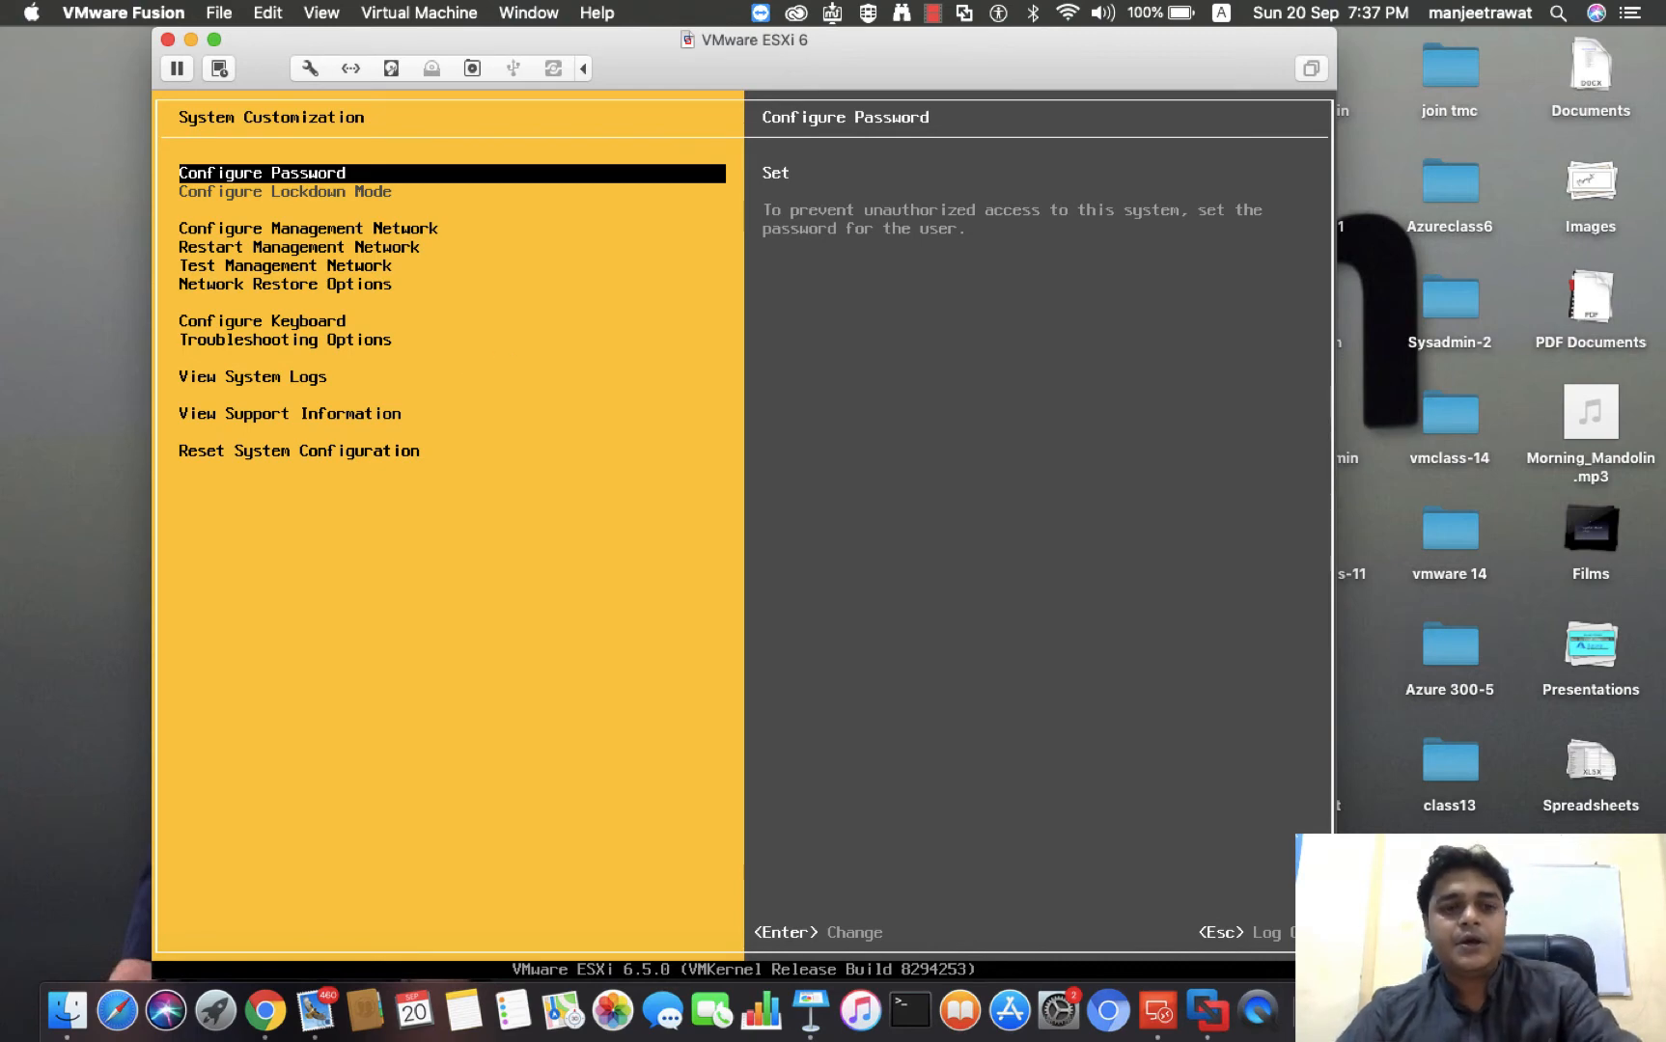
Log out of the ESXi host's System Customization screen
key(Escape)
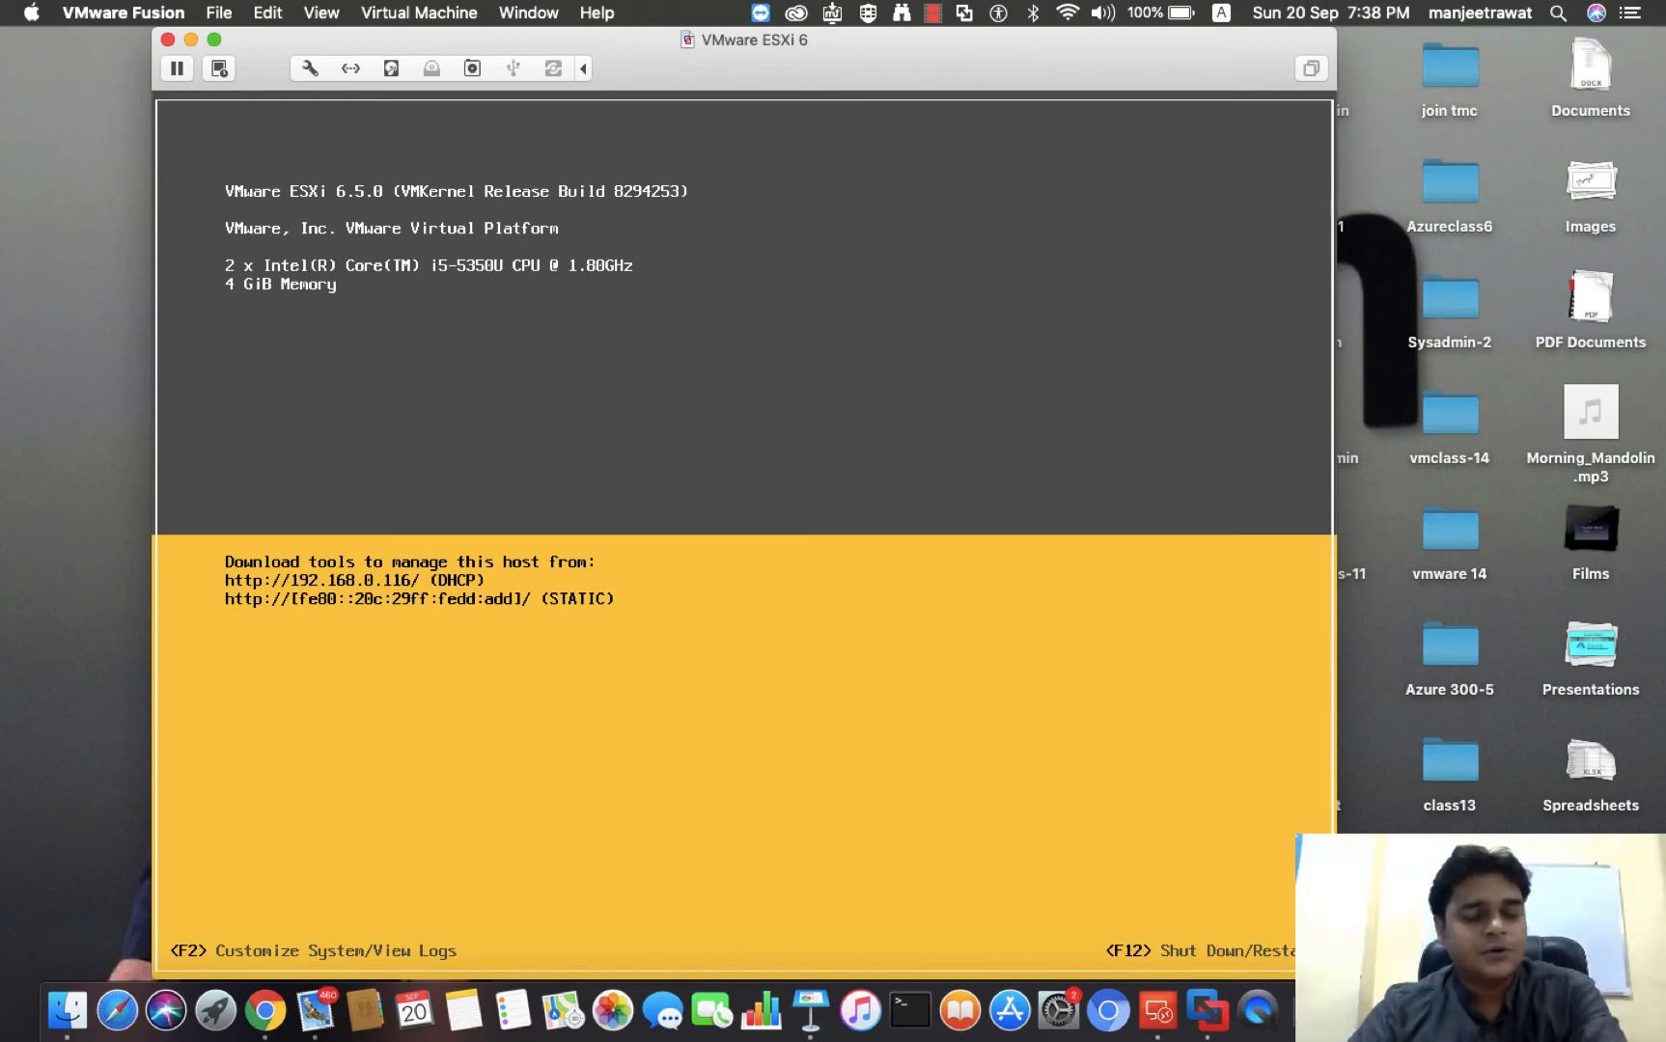
key(F2)
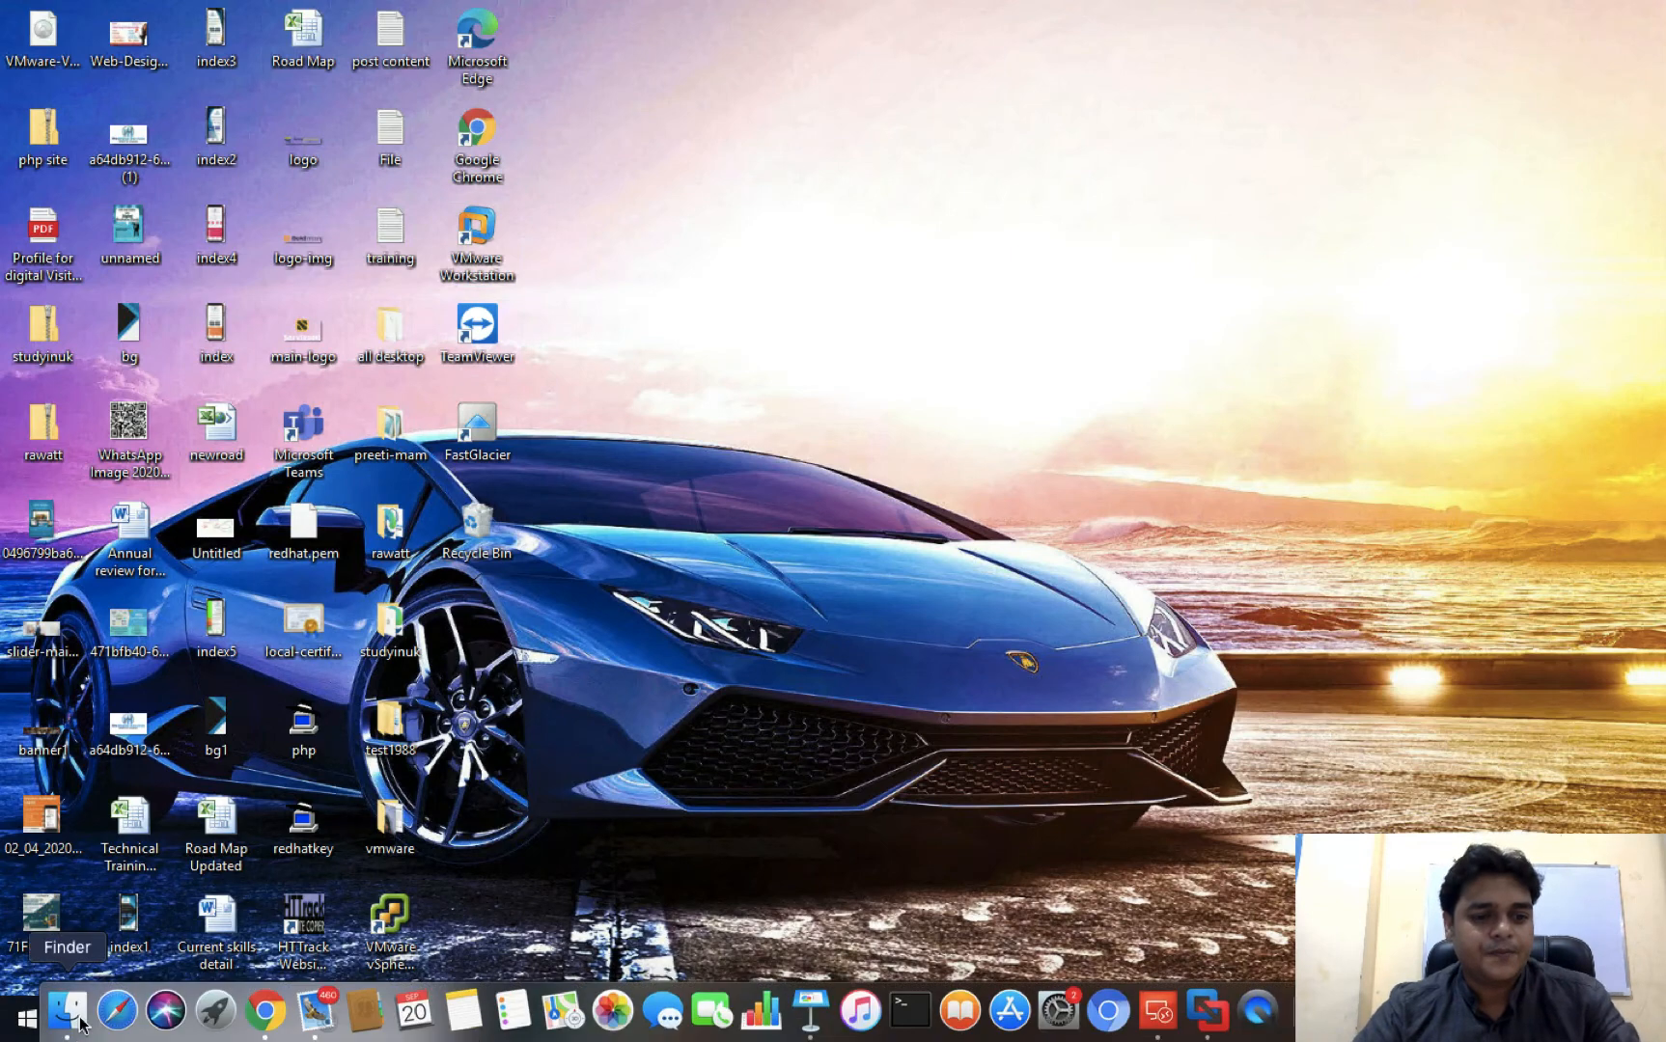
Launch PuTTY on the Windows desktop and open an SSH session to 192.168.0.116 on port 22
click(81, 1023)
click(182, 1017)
text(putt)
key(Return)
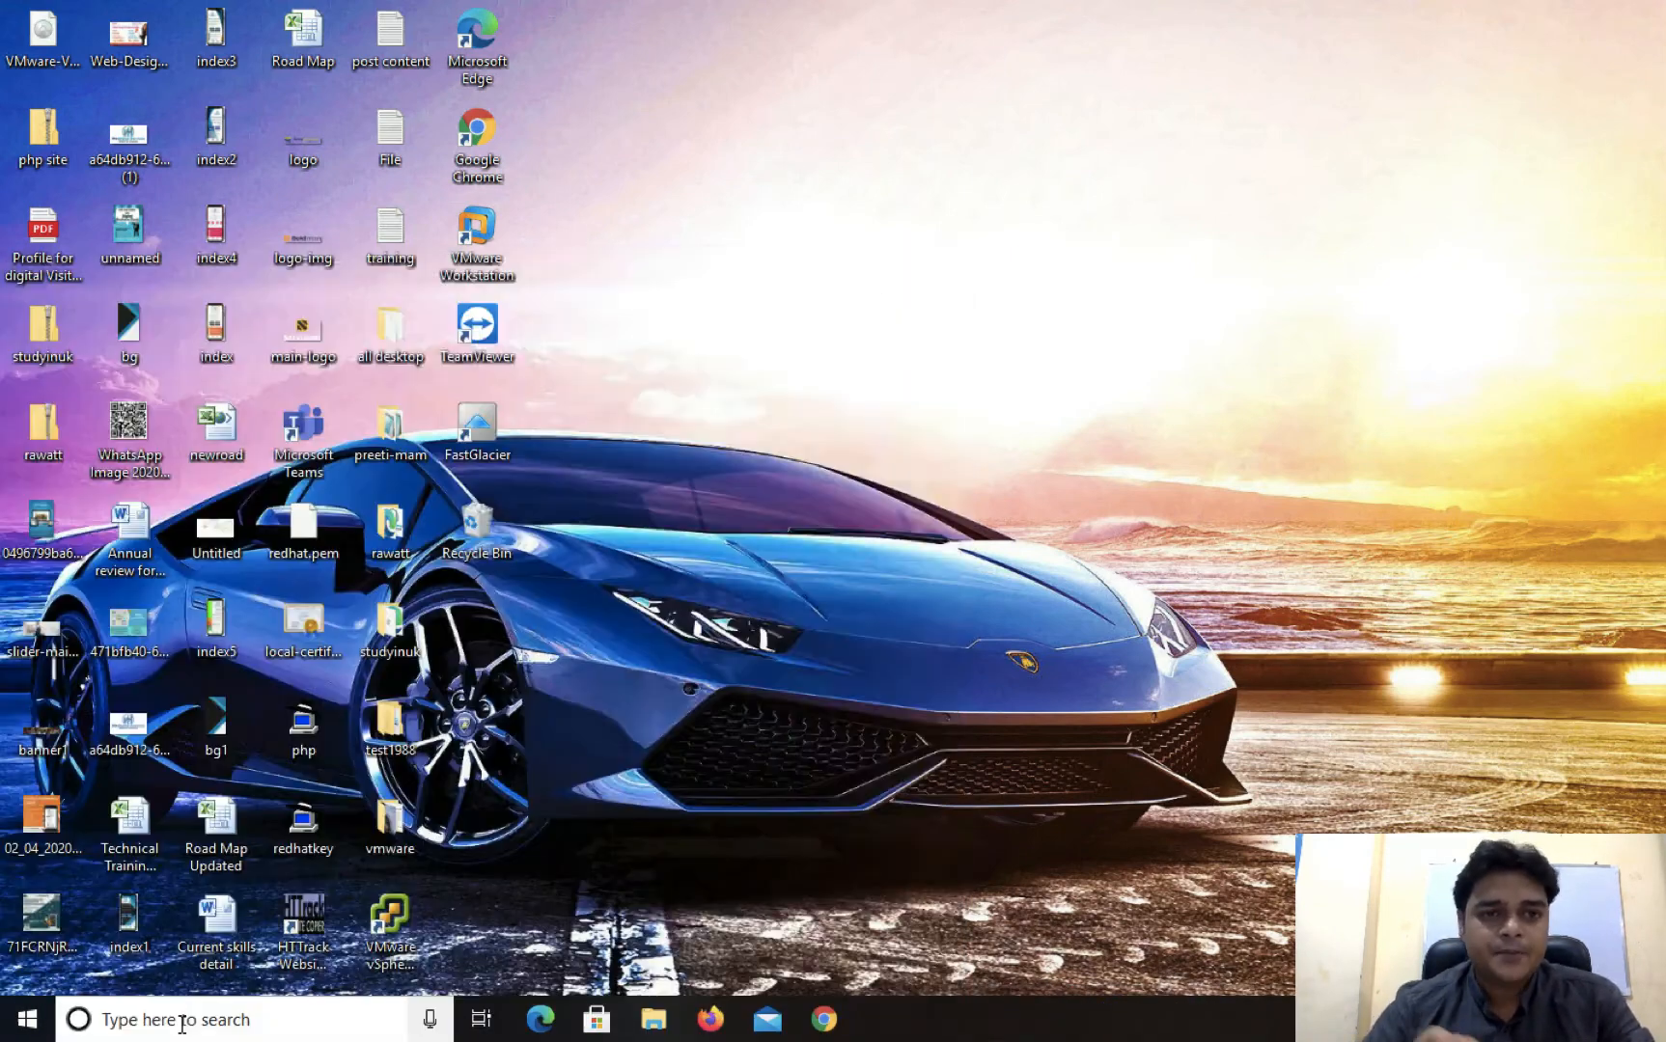
text(192.168.0.116)
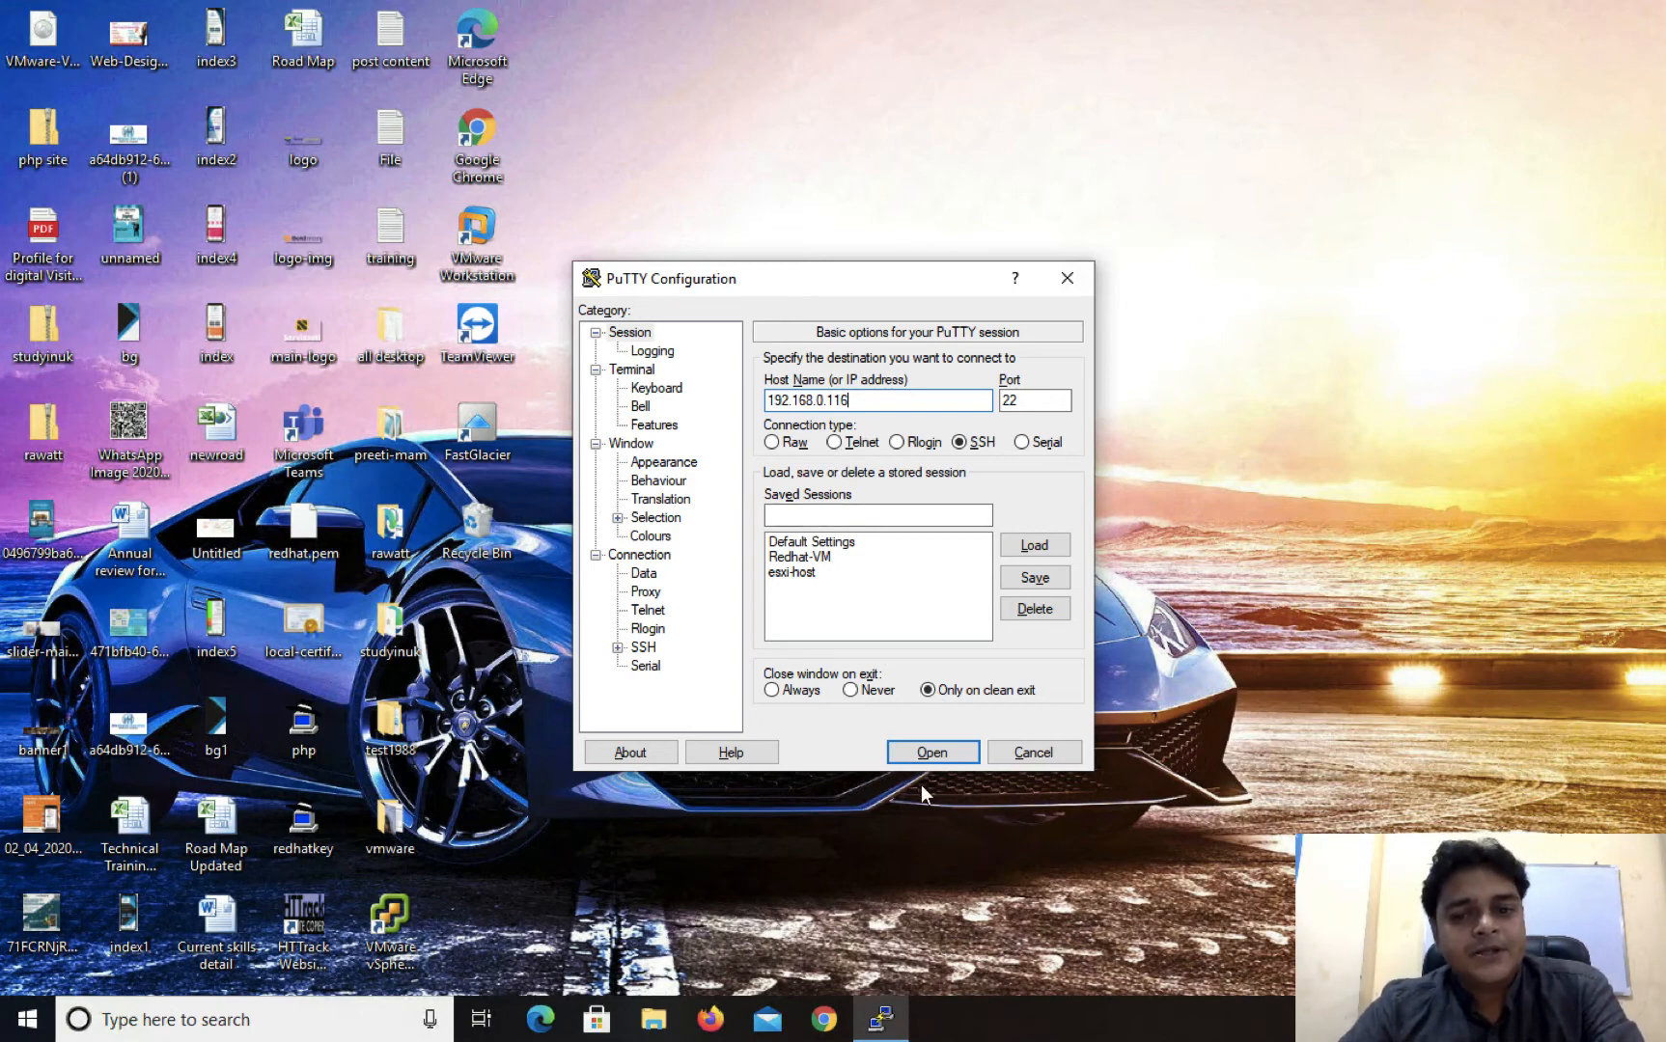
click(931, 753)
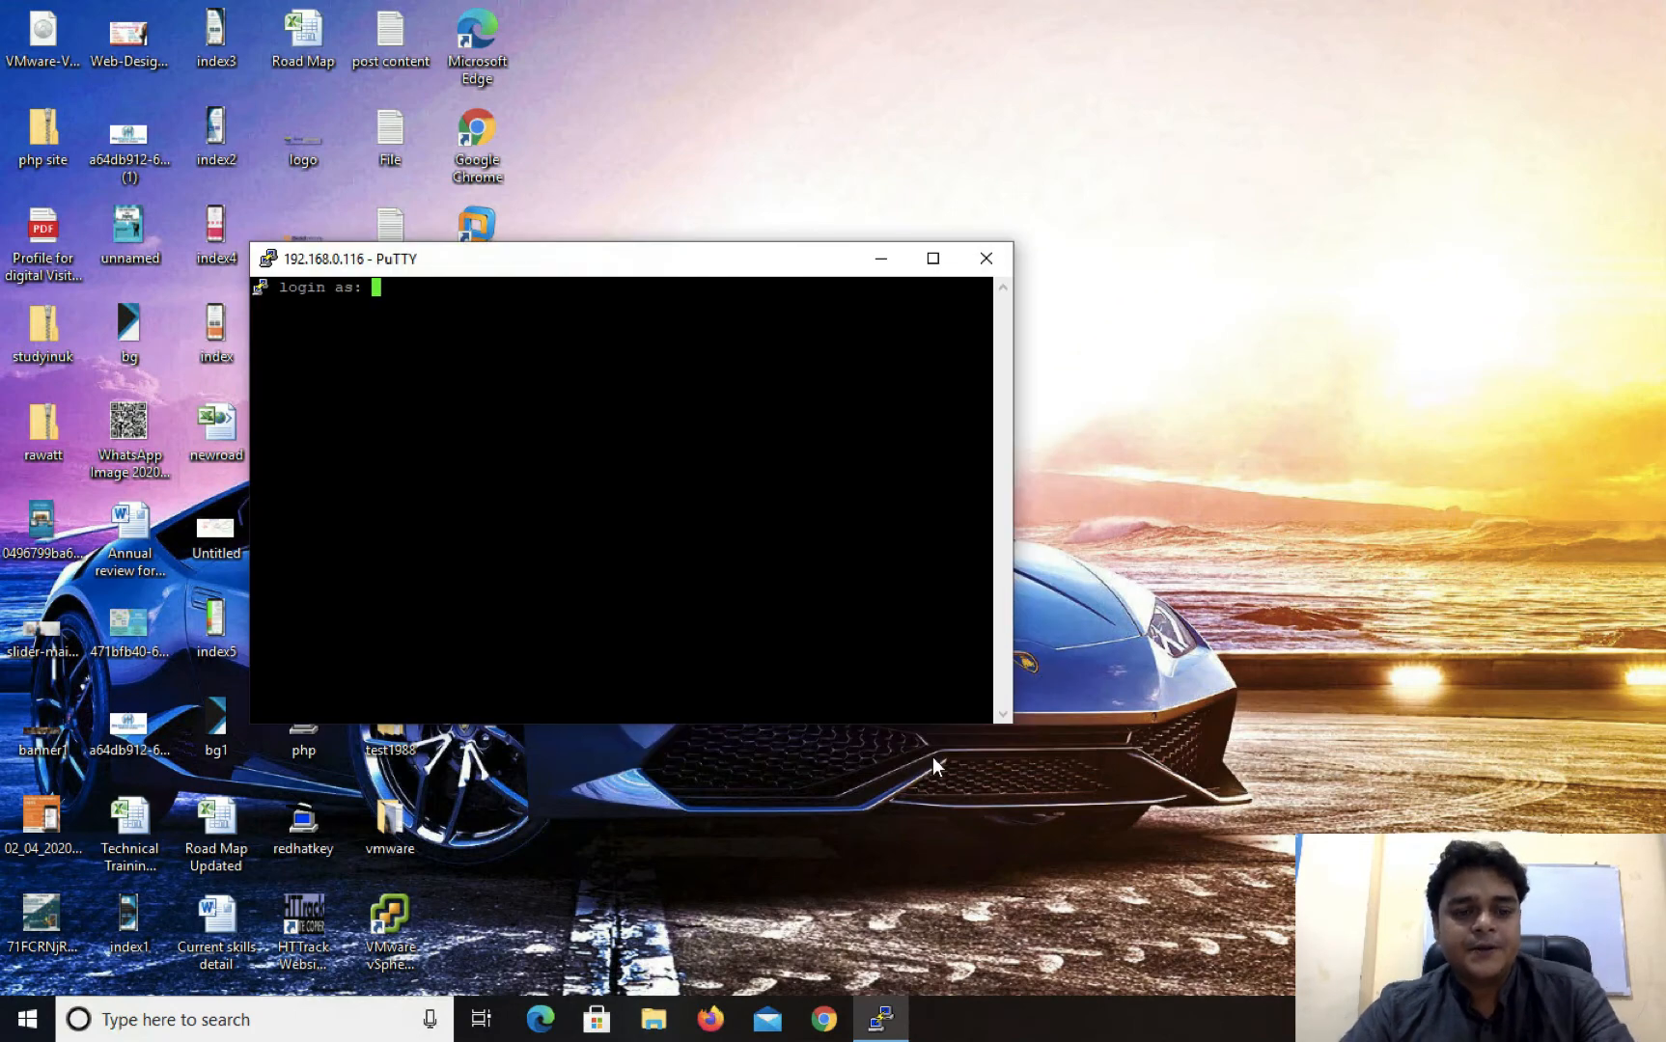
Log in to the SSH session as root with the account password
text(root)
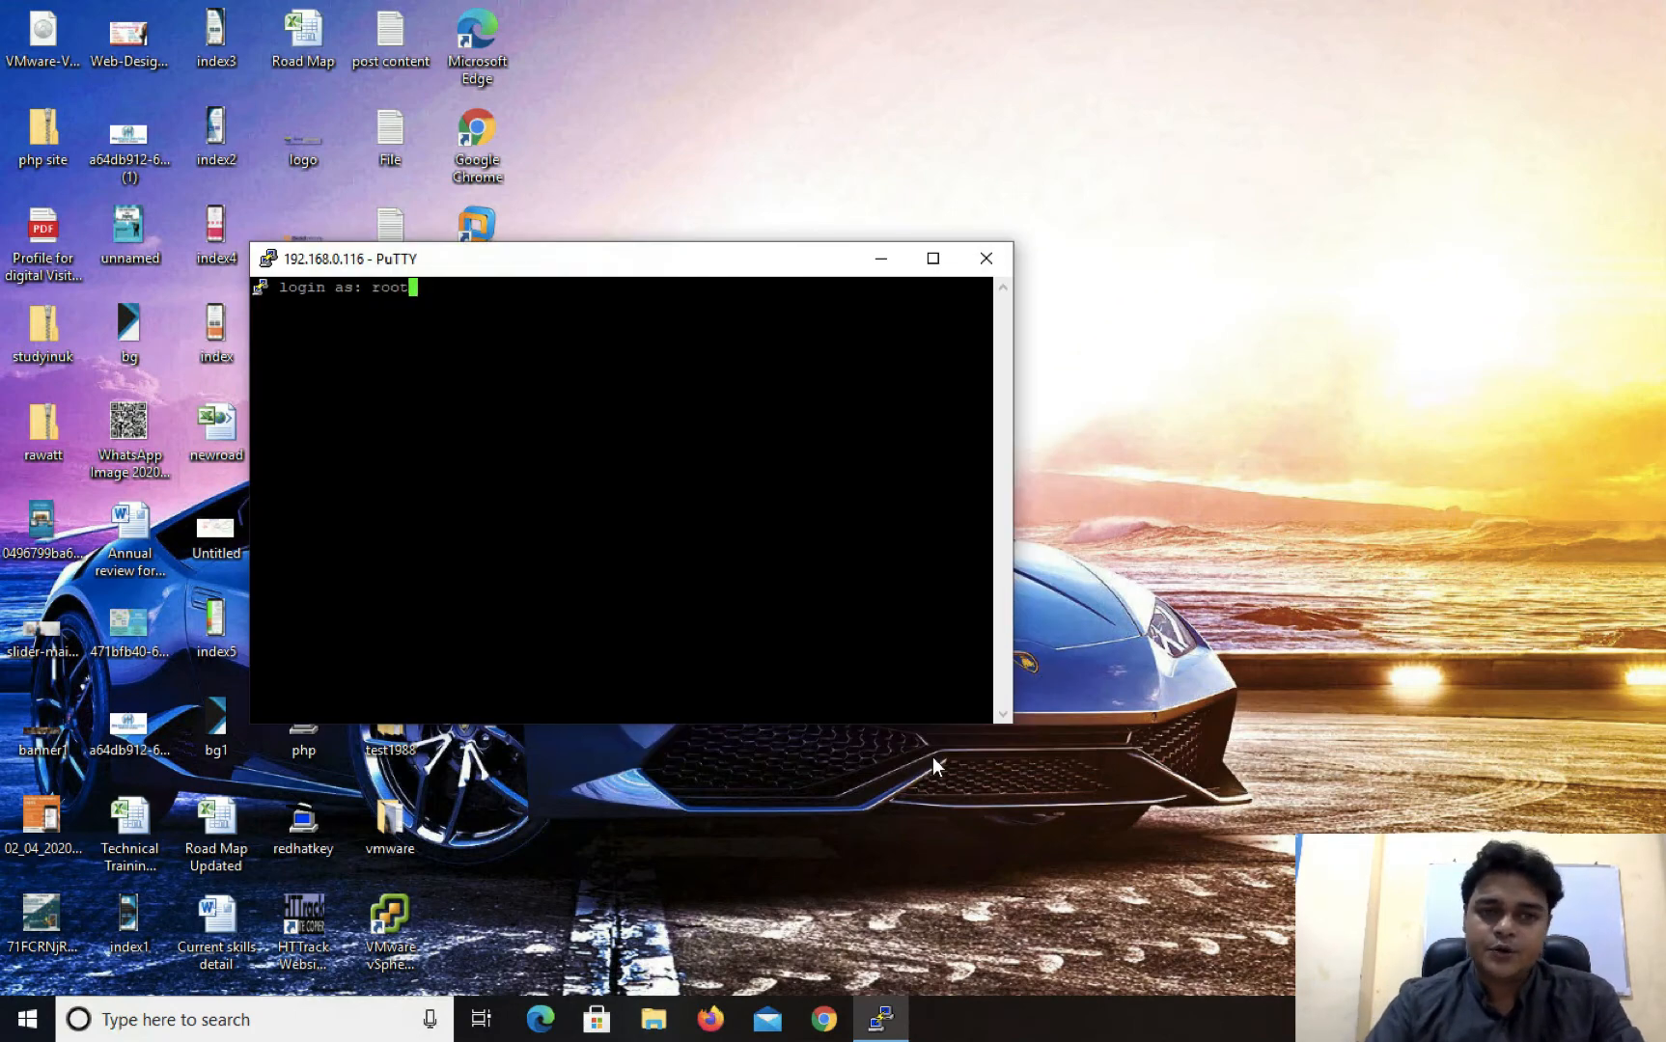
key(Return)
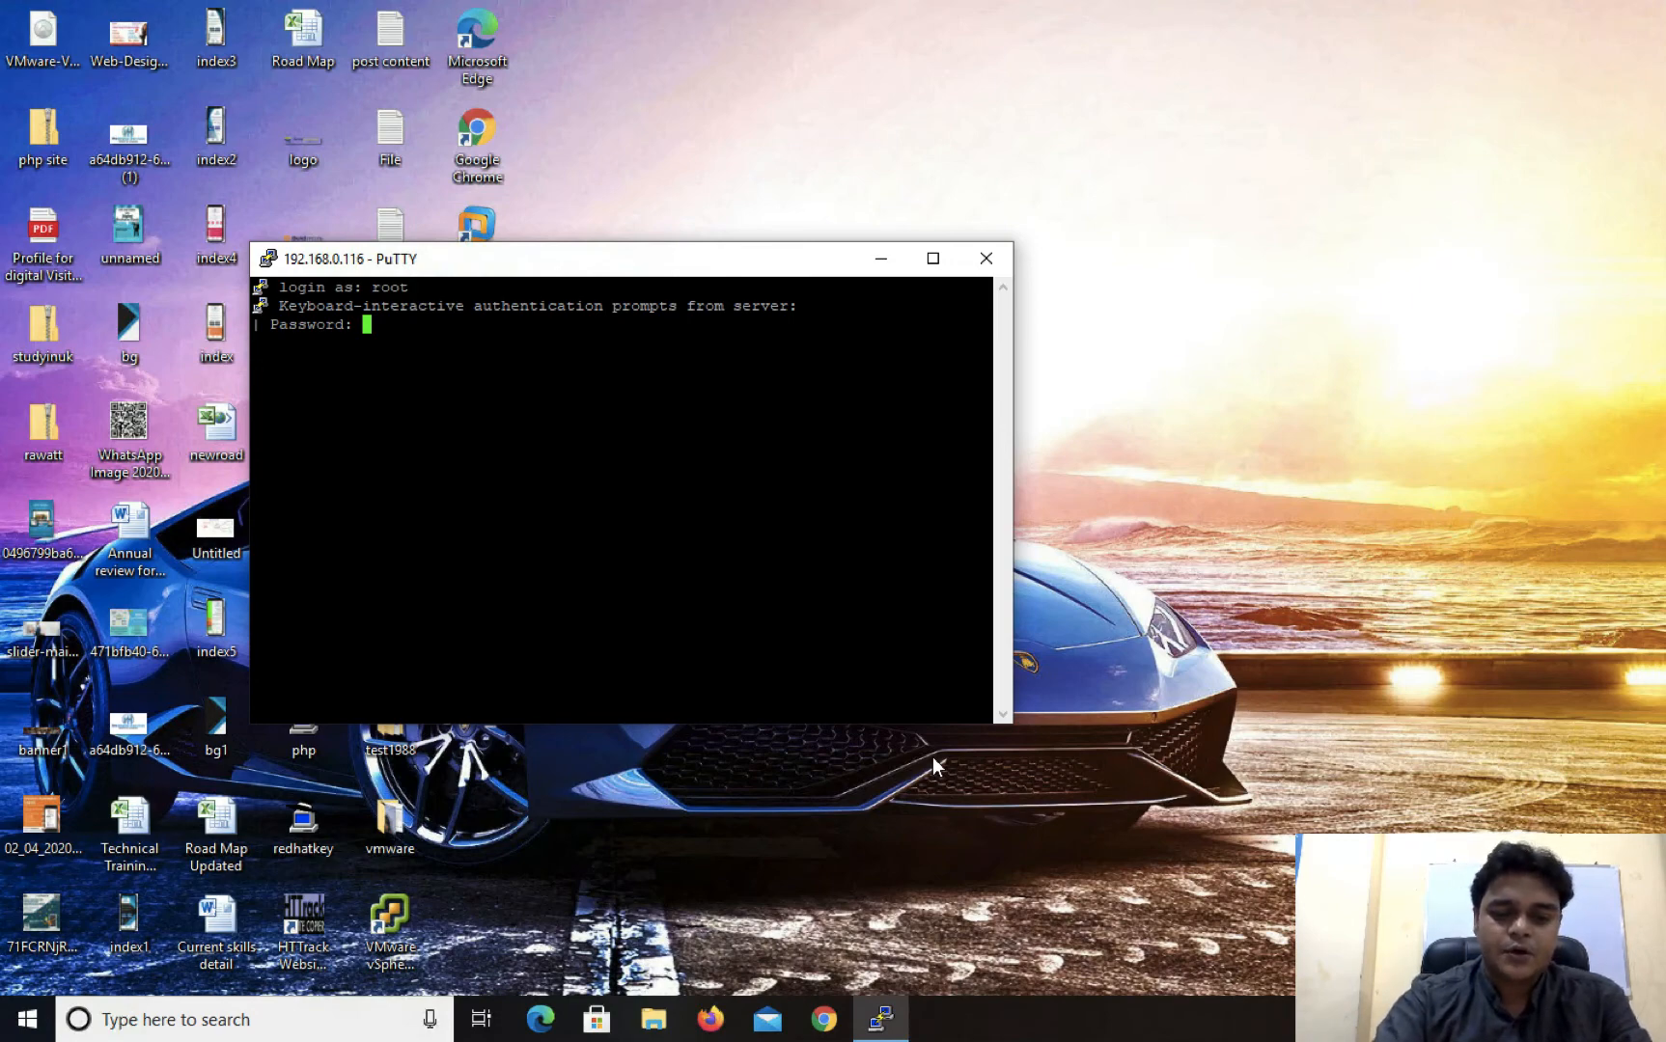
key(Return)
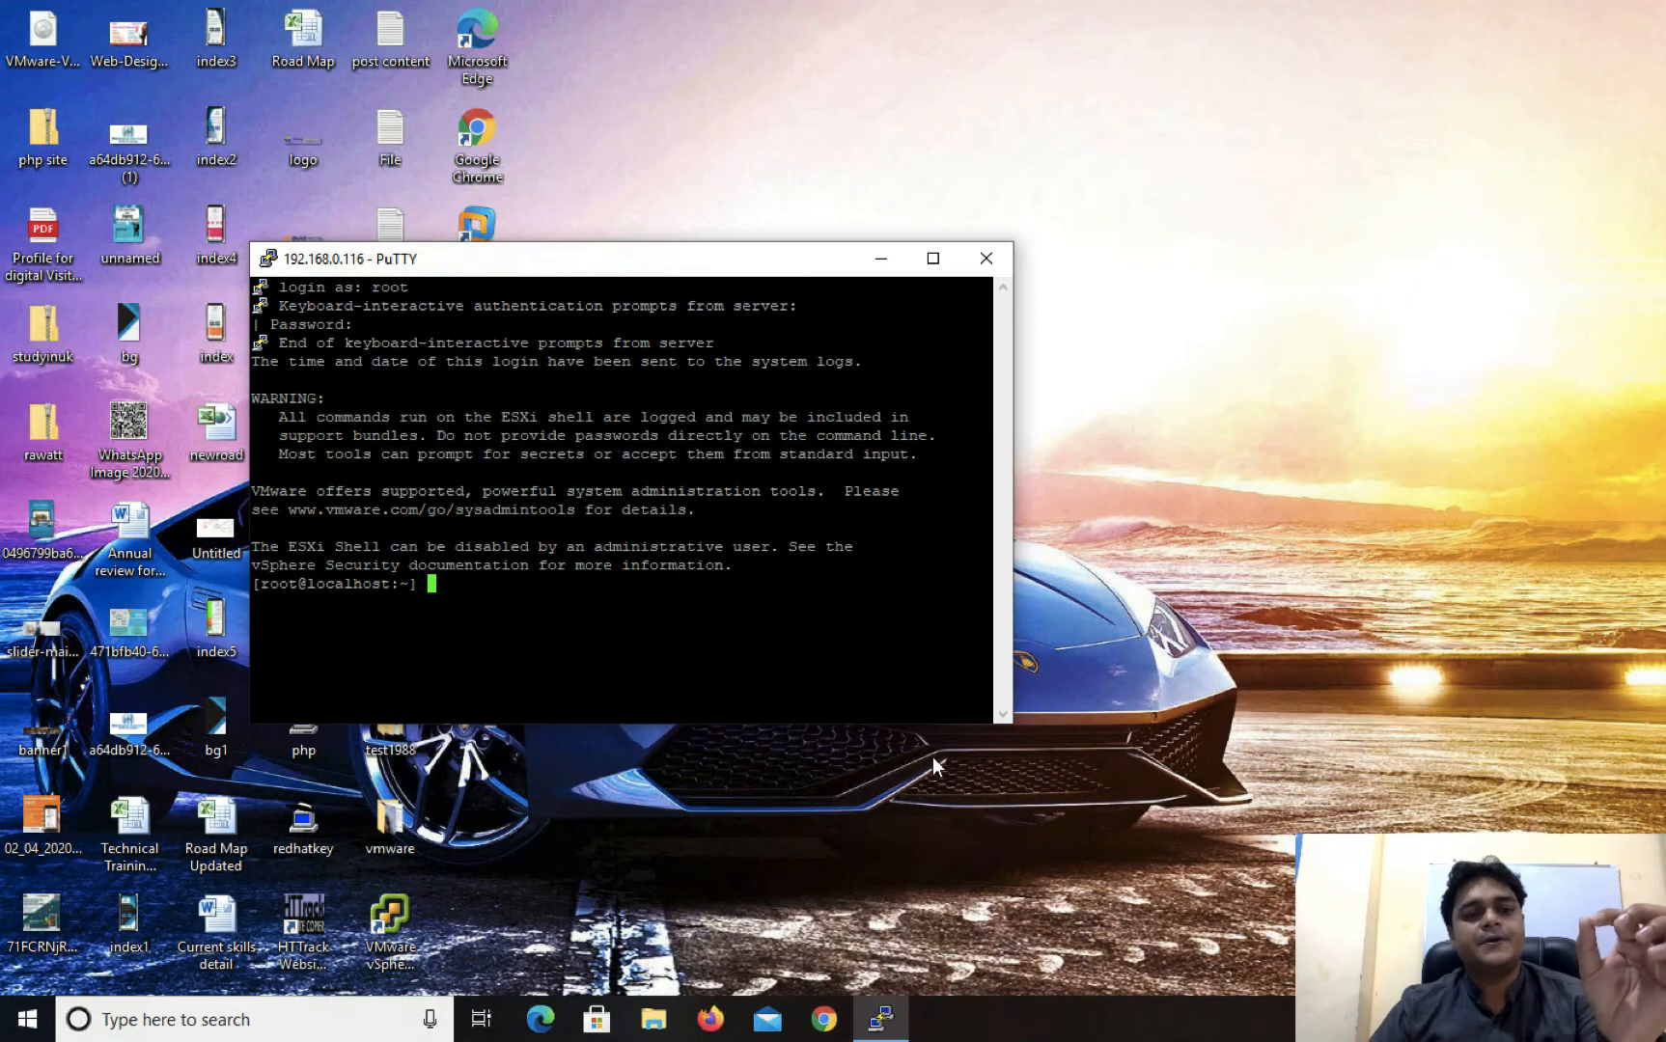
Clear the terminal output with the clear command
key(Return)
key(Return)
key(Return)
text(clear)
key(Return)
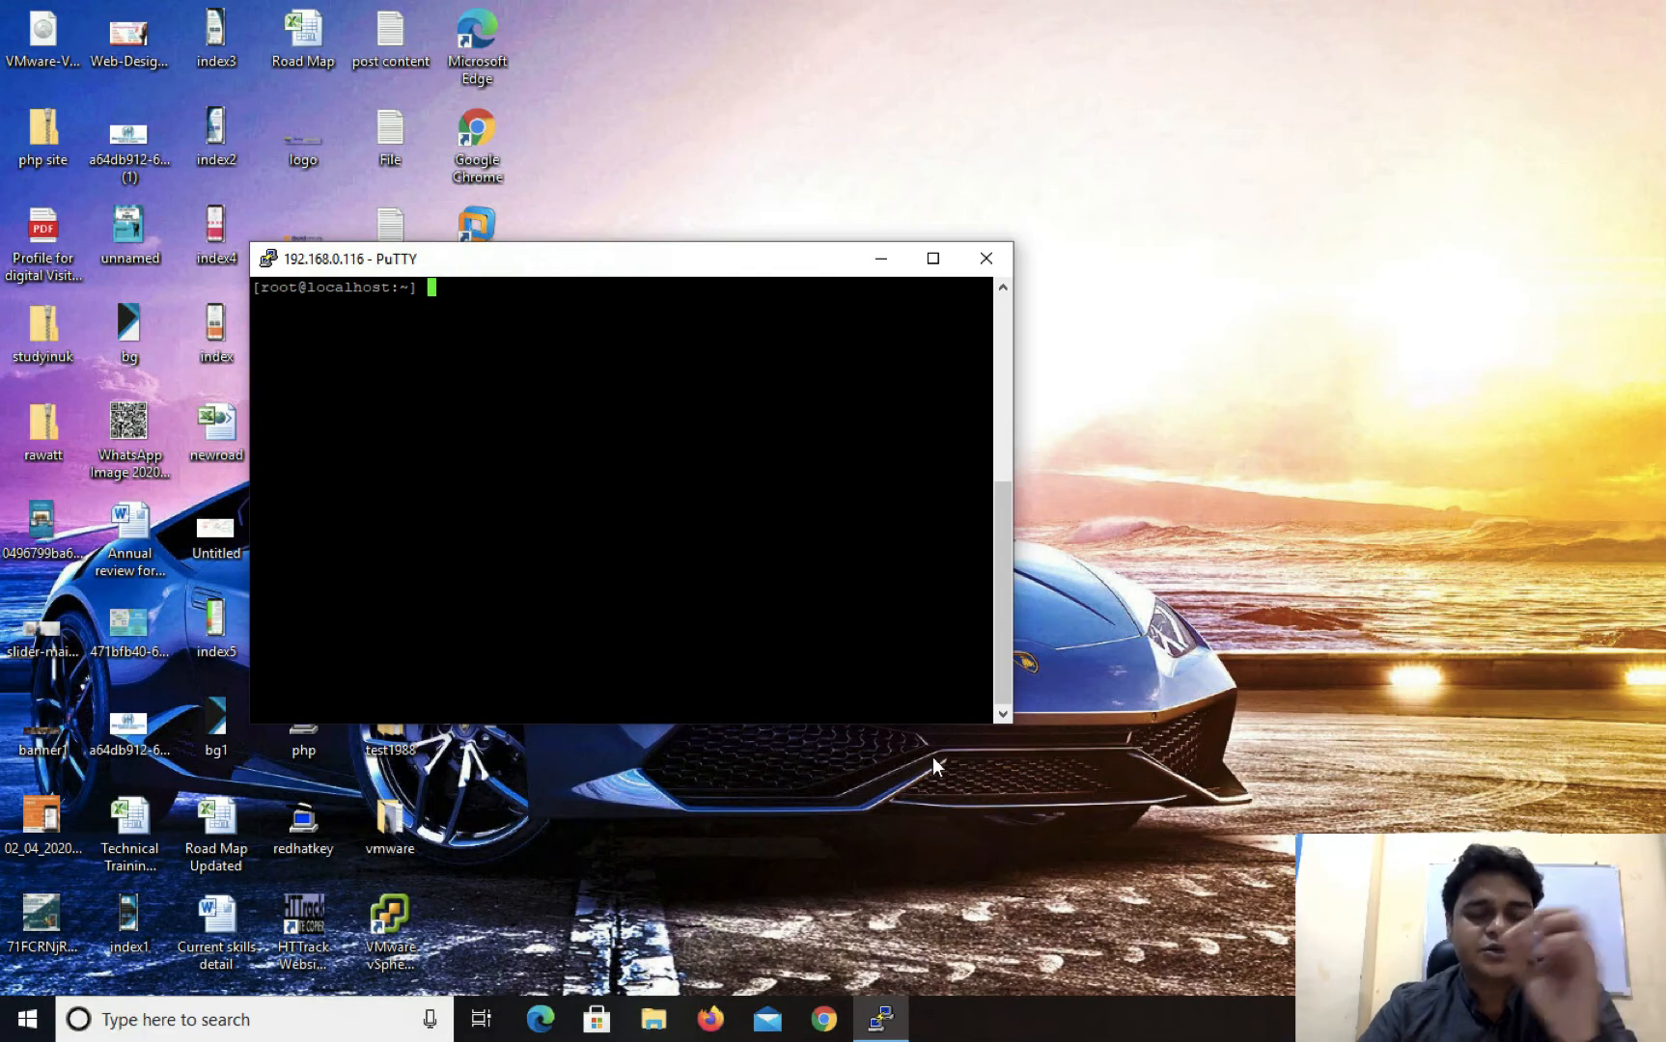
Start the host's direct console interface in the SSH session with the dcui command
text(dcui)
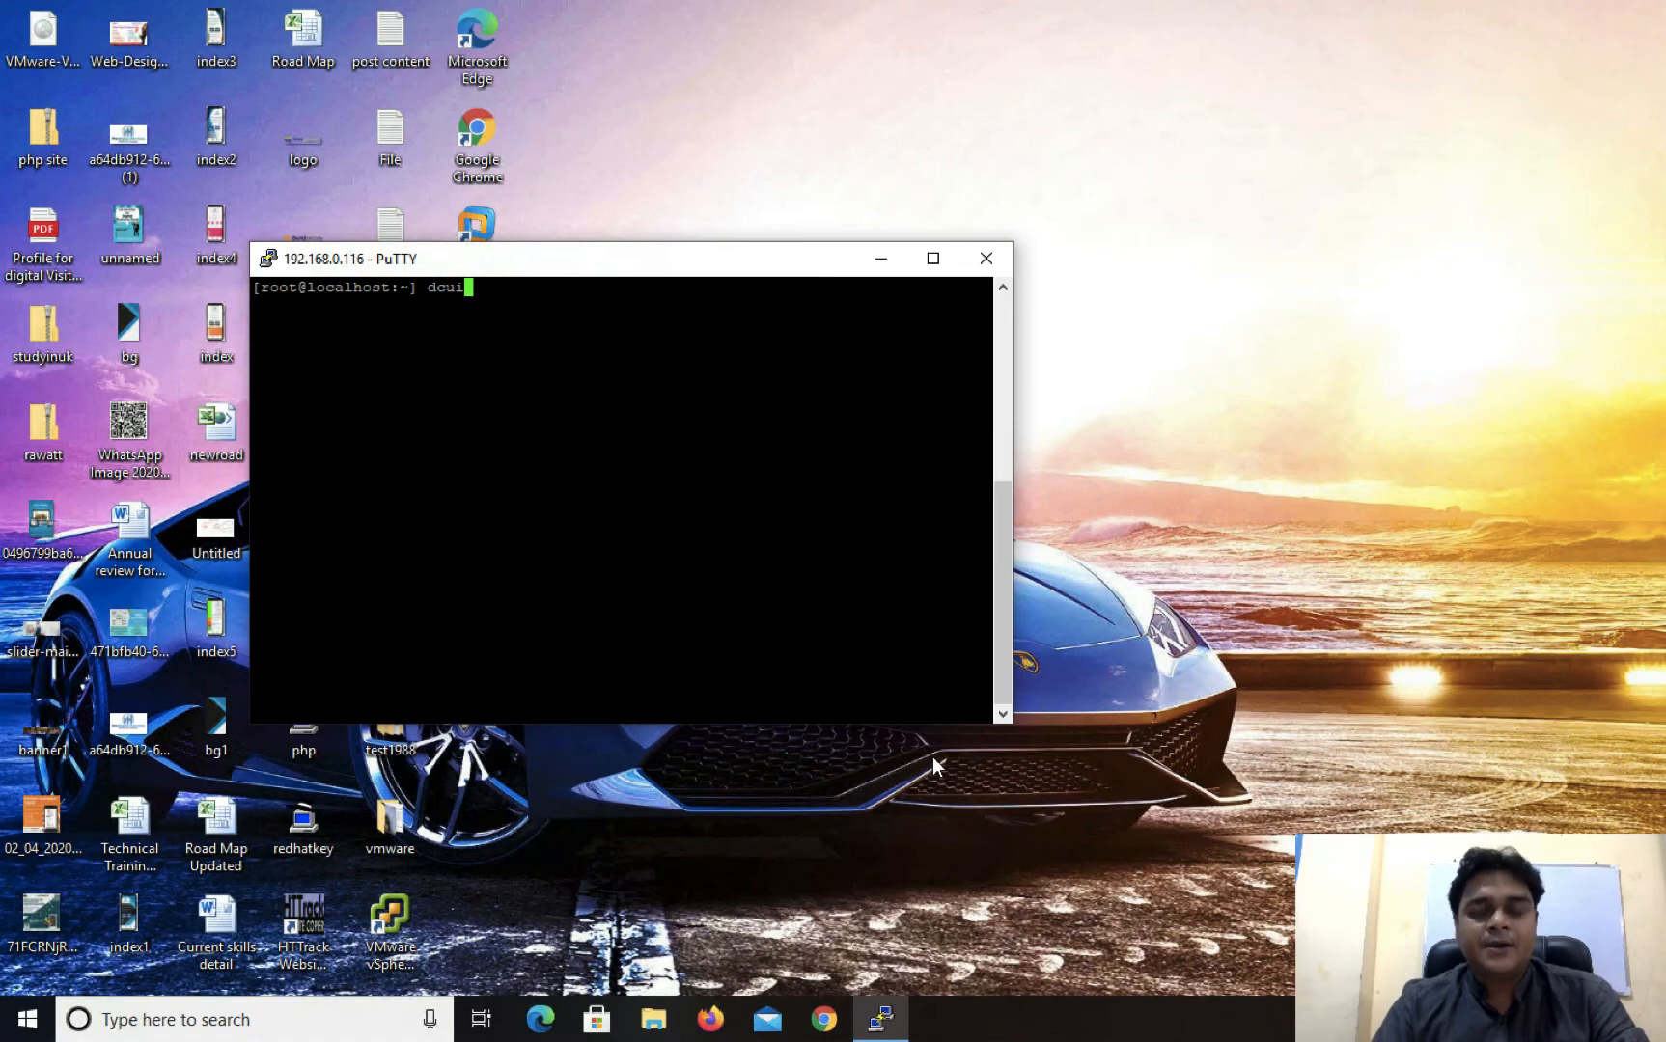
key(Return)
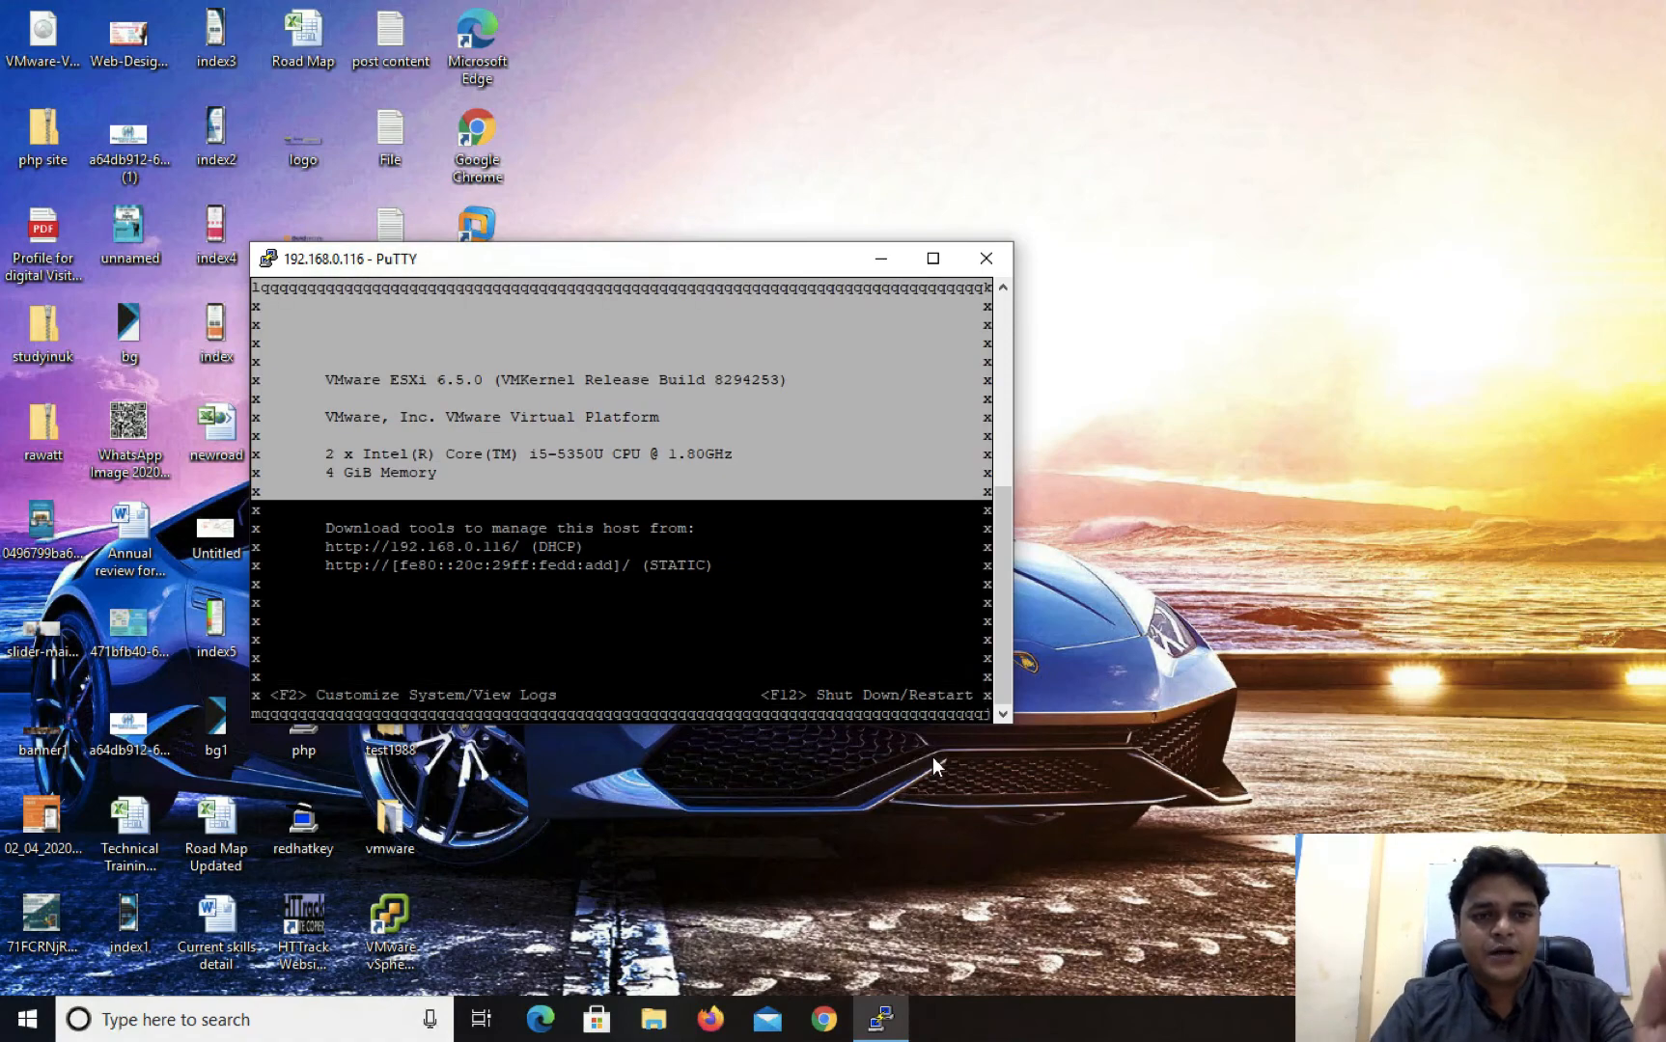
key(ctrl+Left)
key(ctrl+Left)
key(ctrl+Left)
key(ctrl+Left)
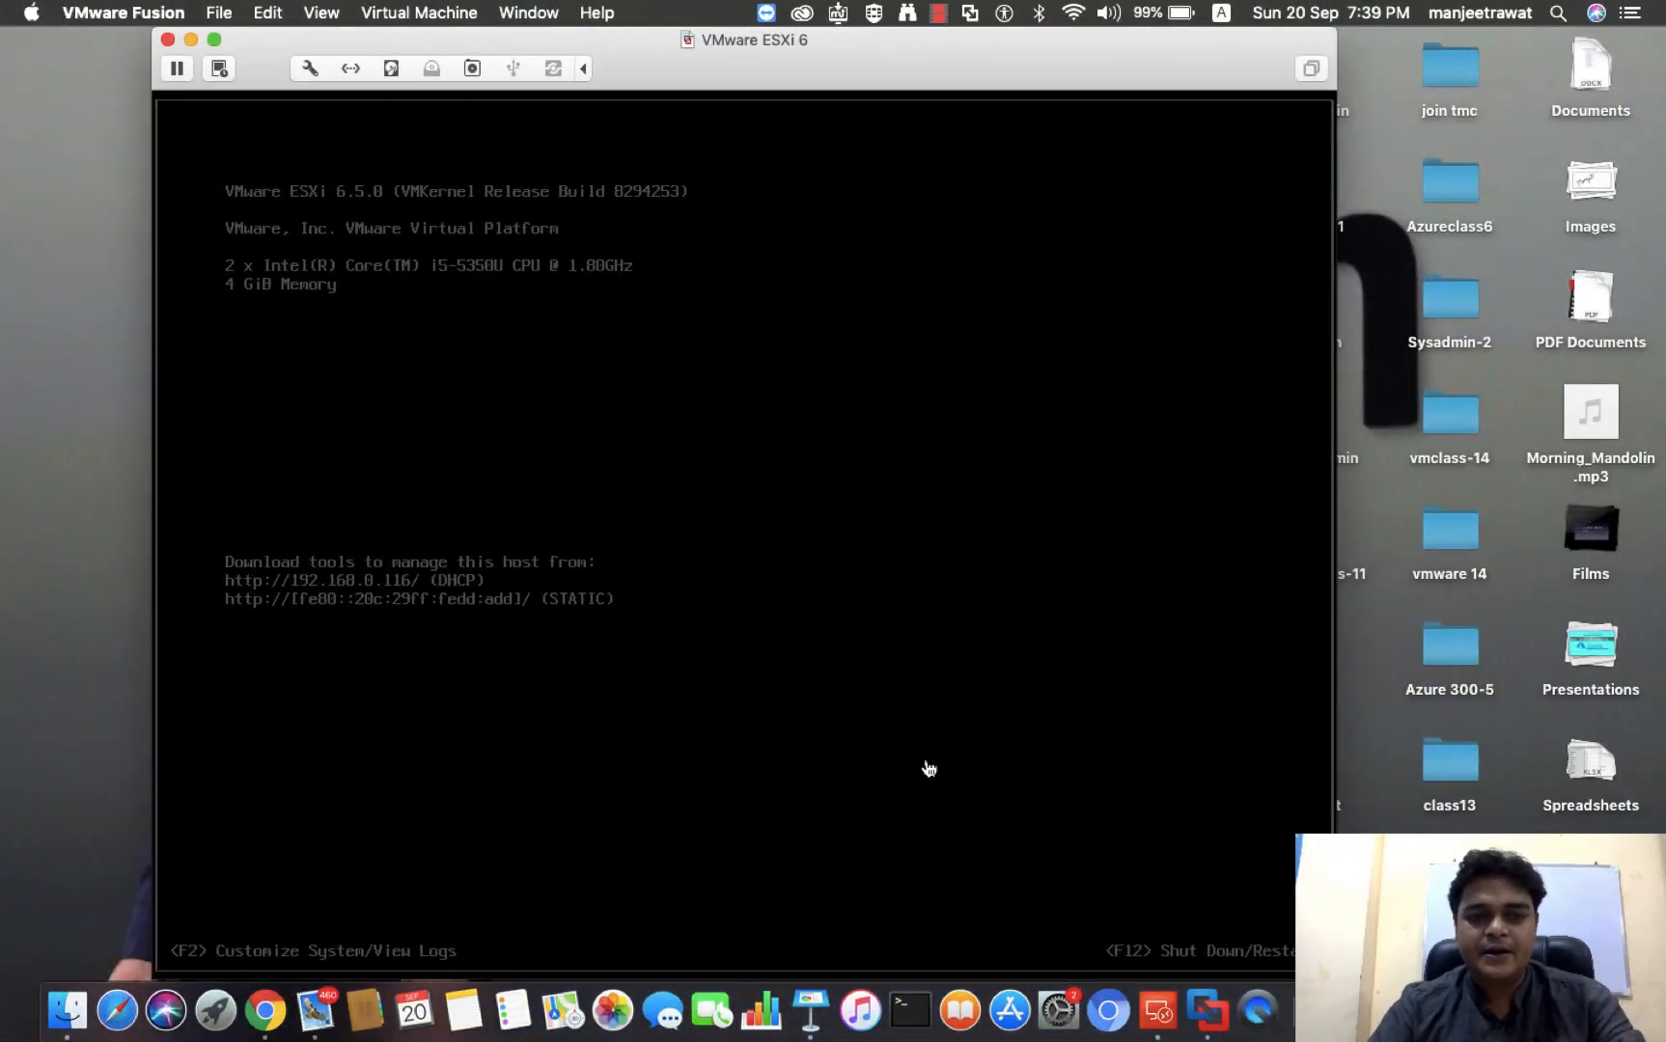
click(928, 769)
key(Return)
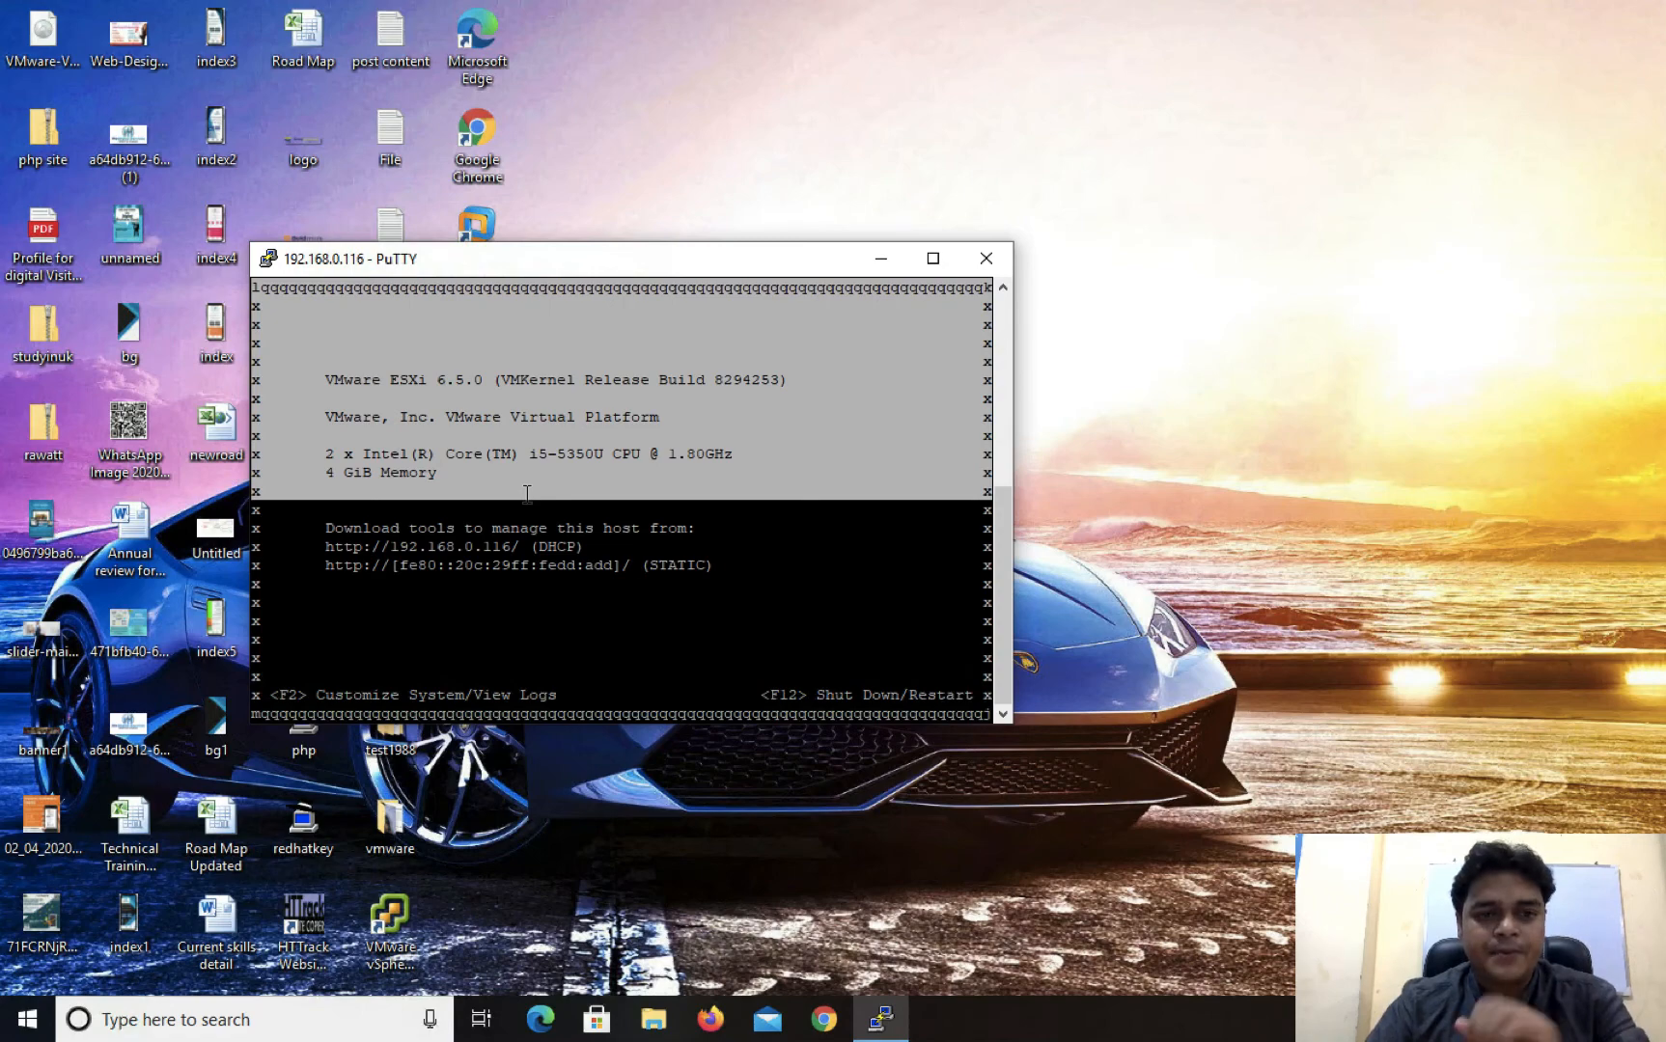
Open system customization in the SSH console interface, authenticating as root with the account password
key(F2)
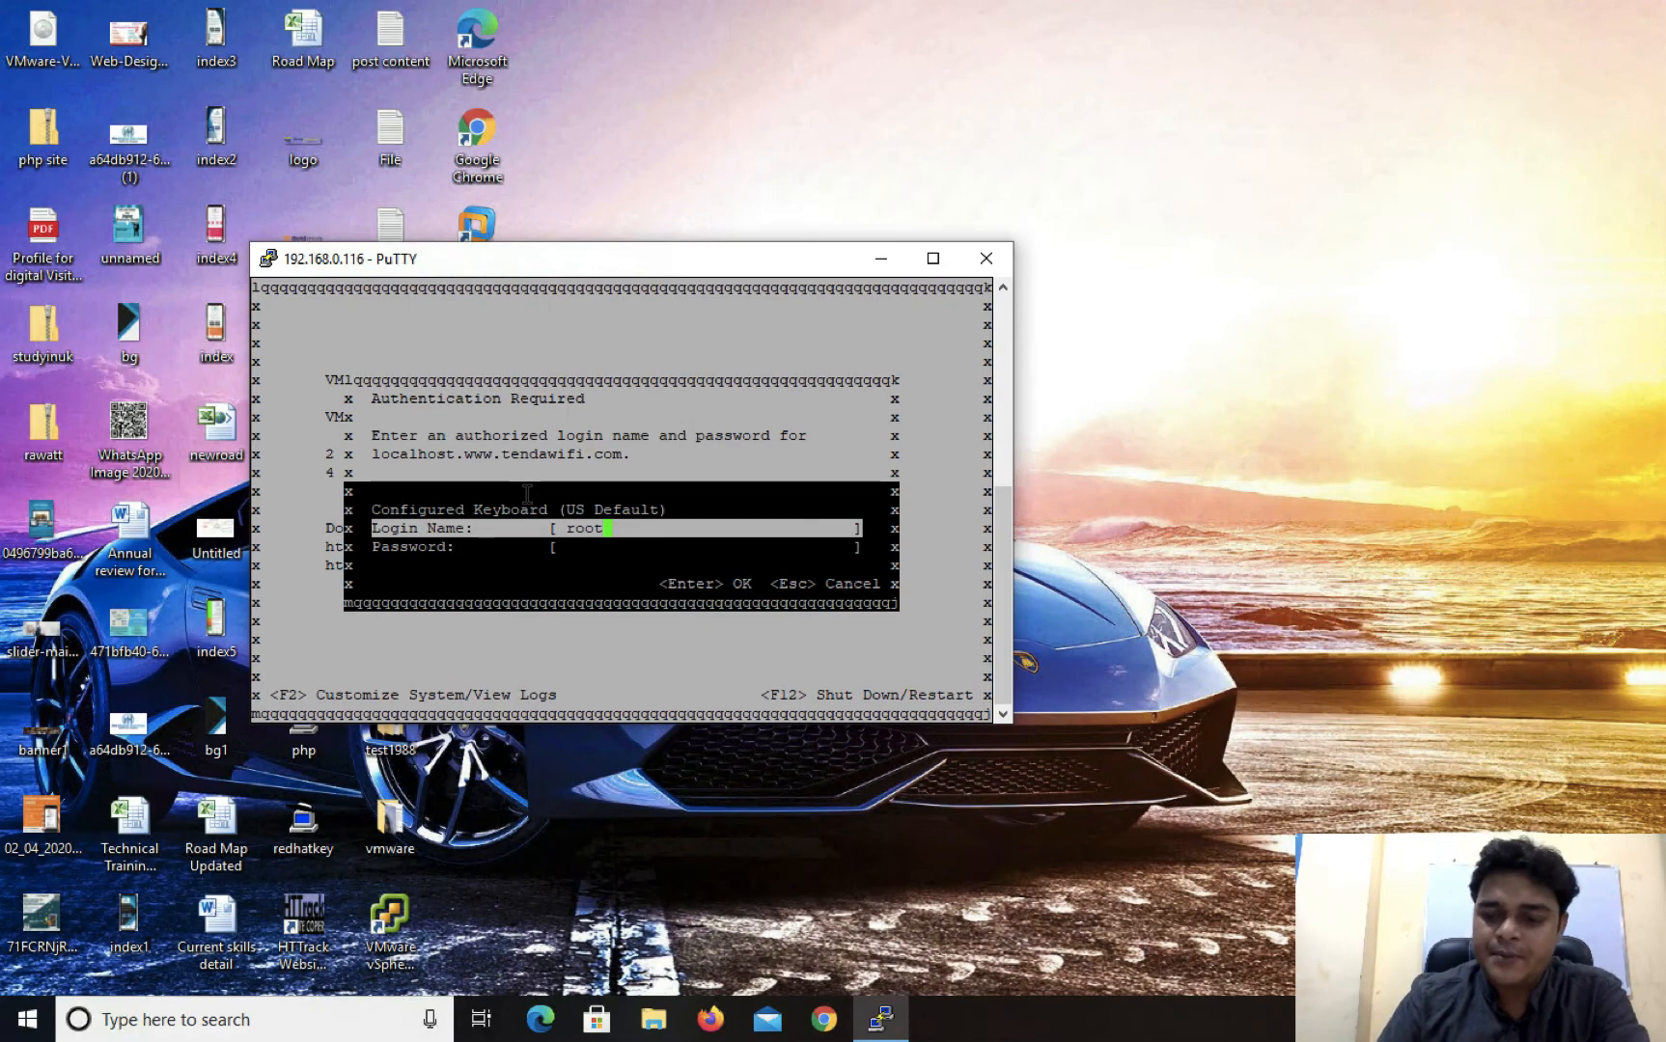
key(Tab)
text(*******)
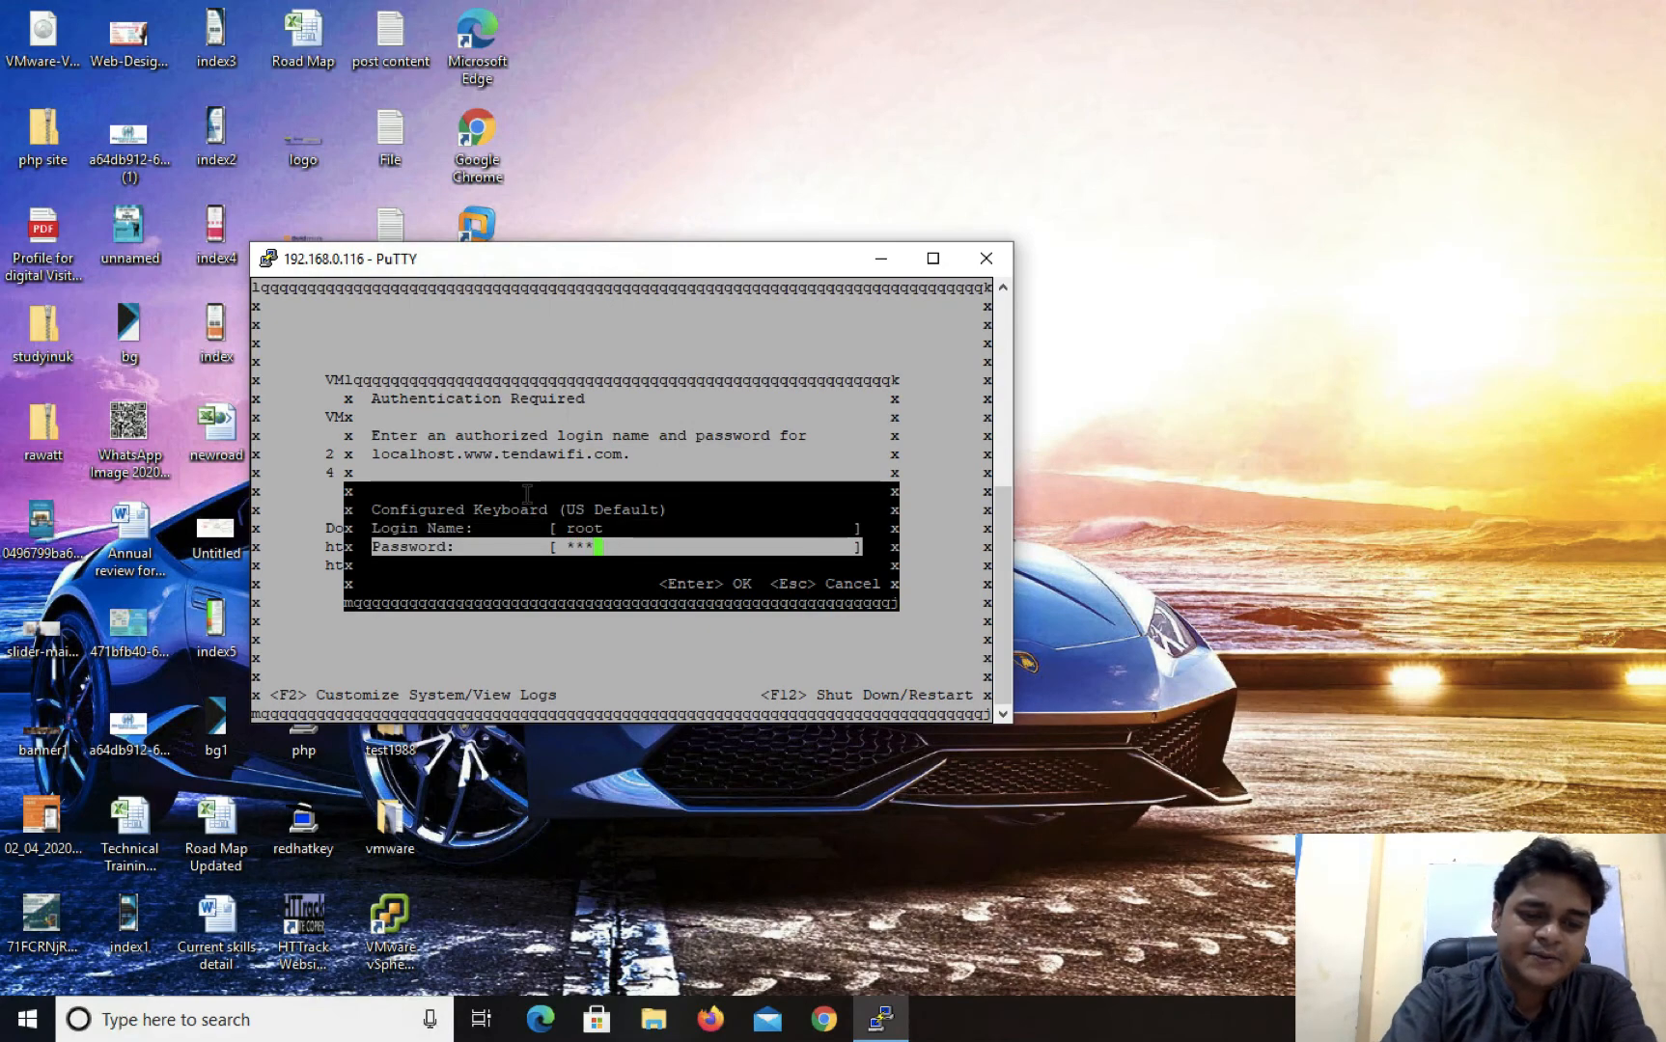
key(Return)
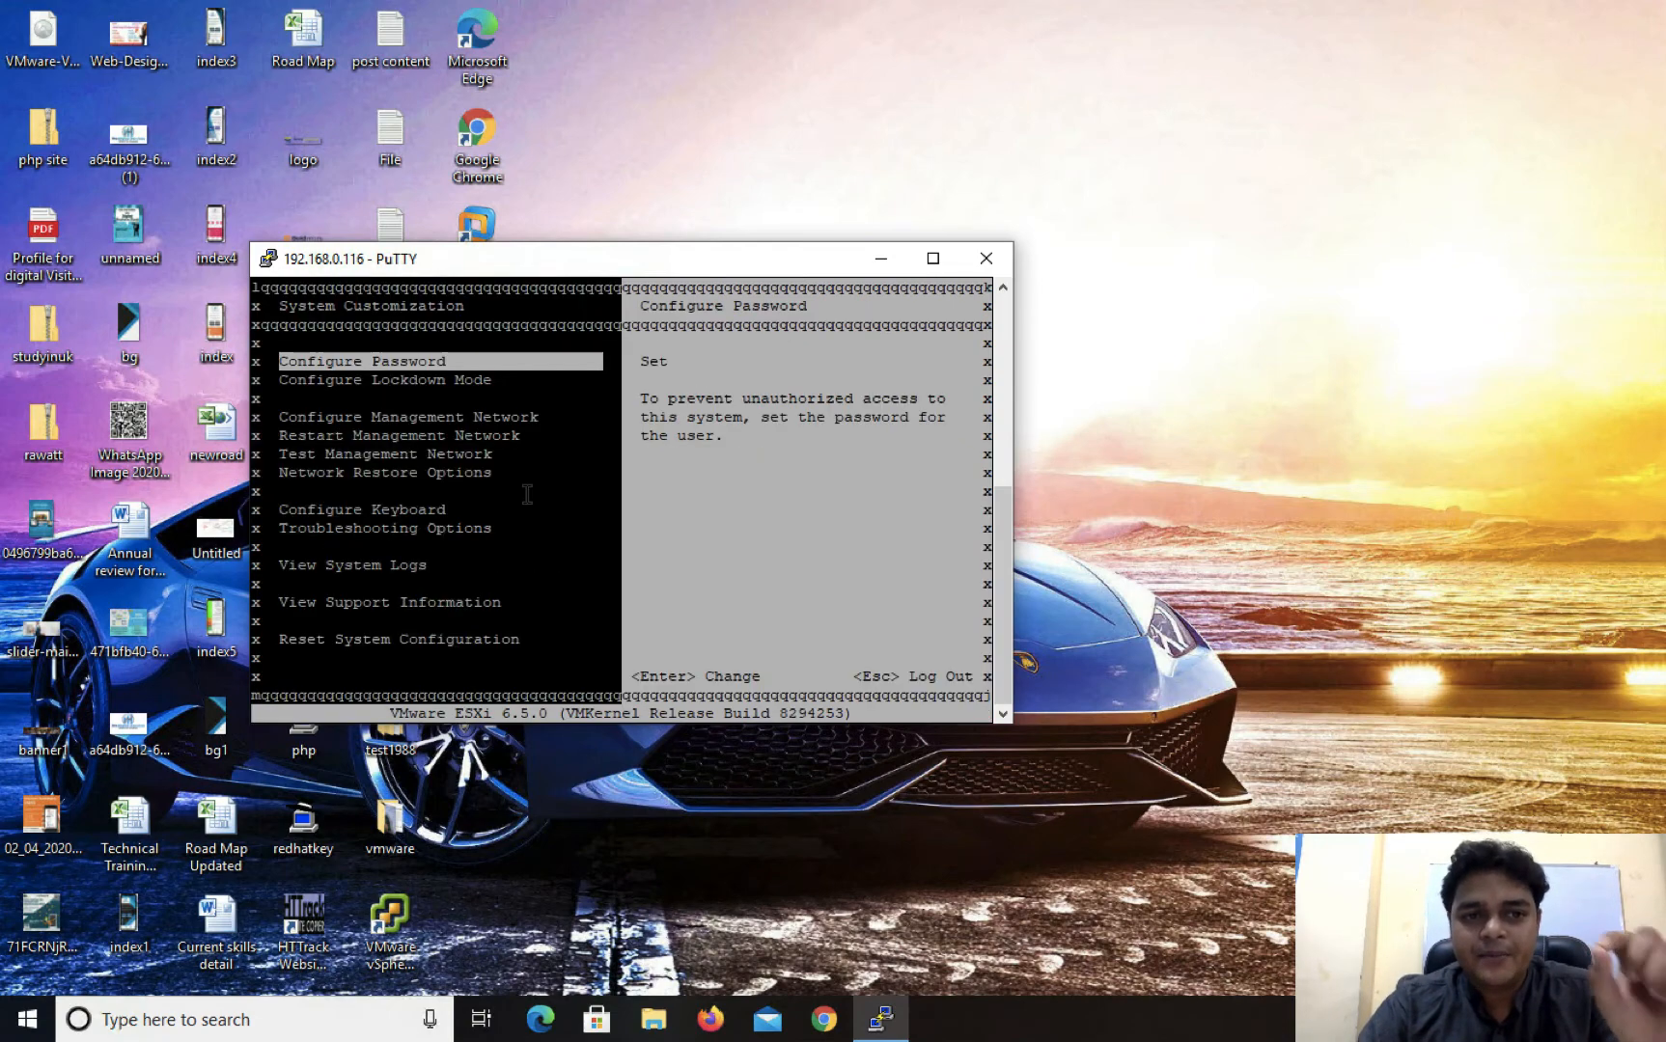
Examine the System Customization options from Configure Password down to Reset System Configuration
key(Down)
key(Down)
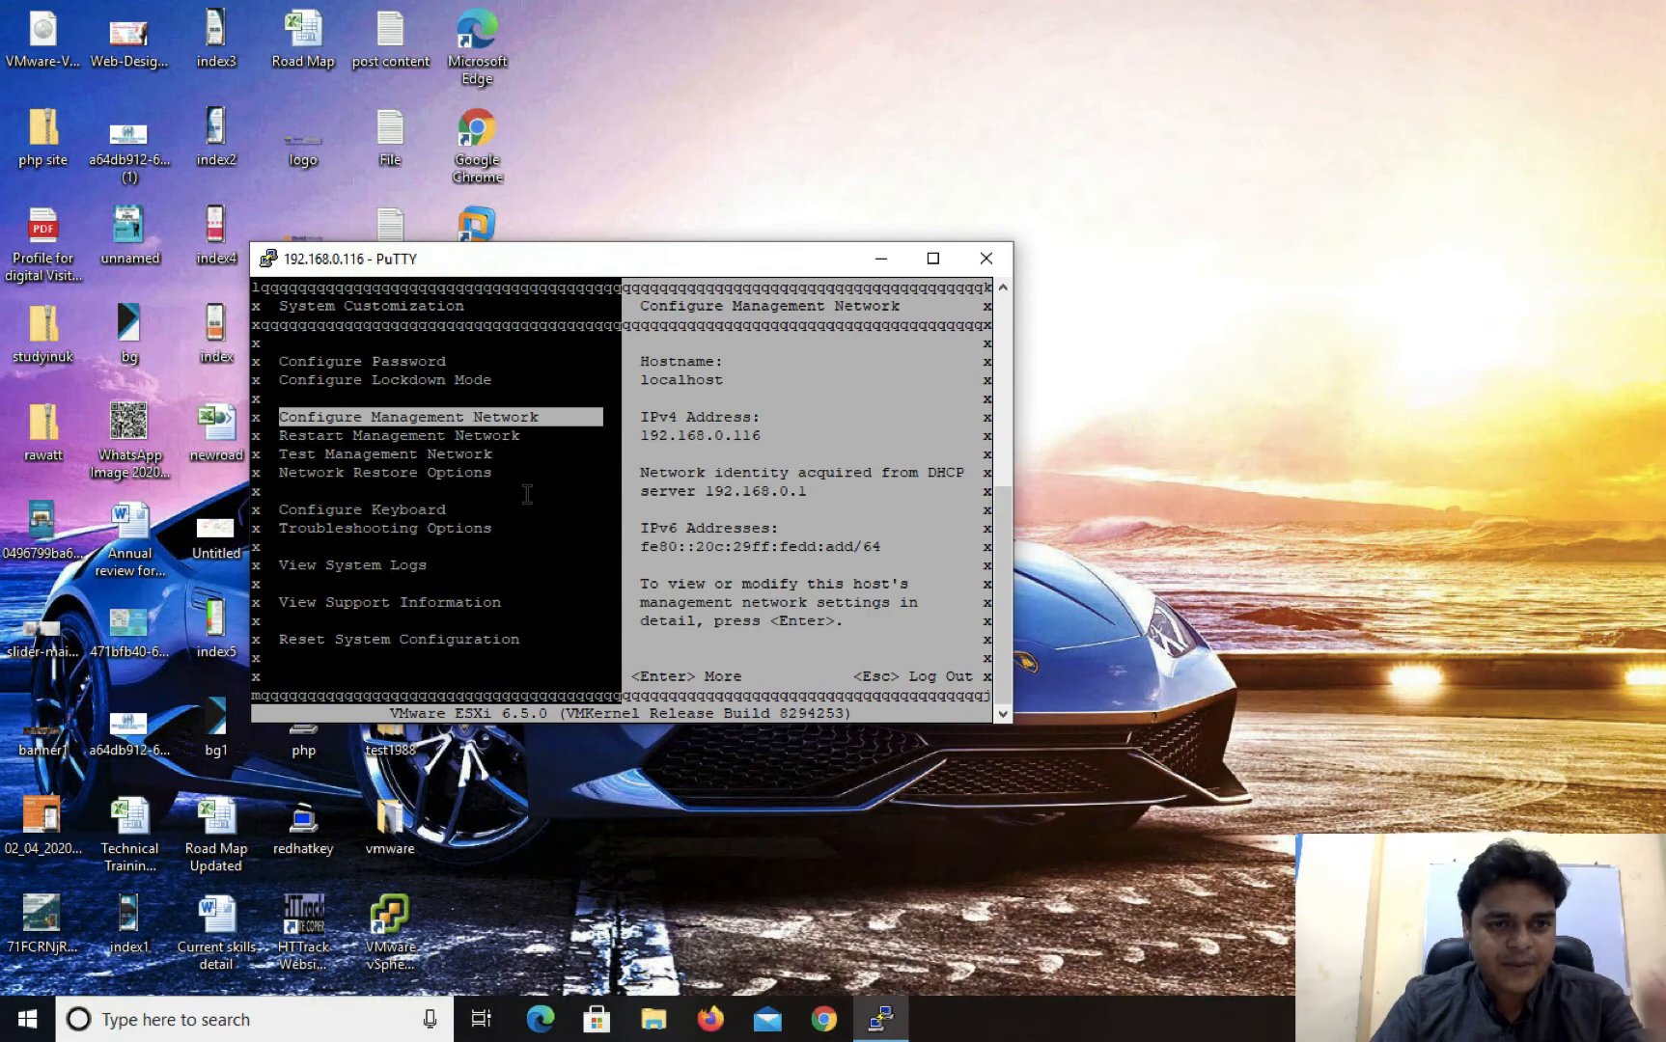
key(Down)
key(Down)
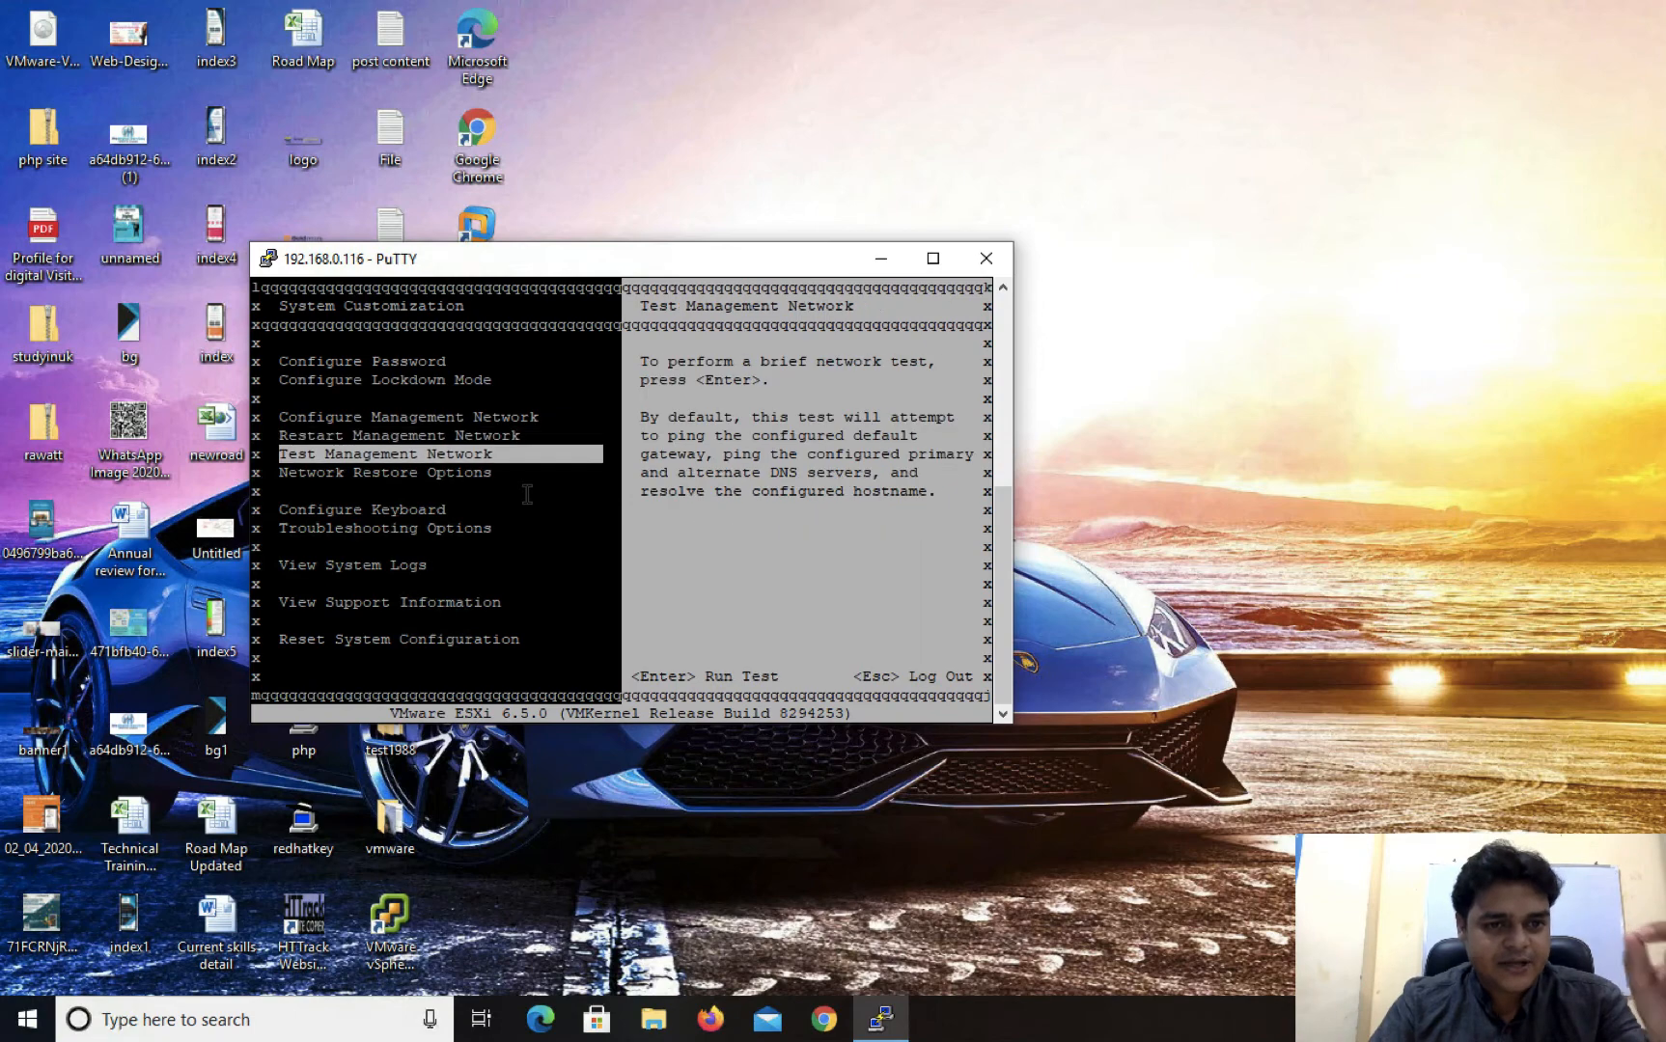
key(Down)
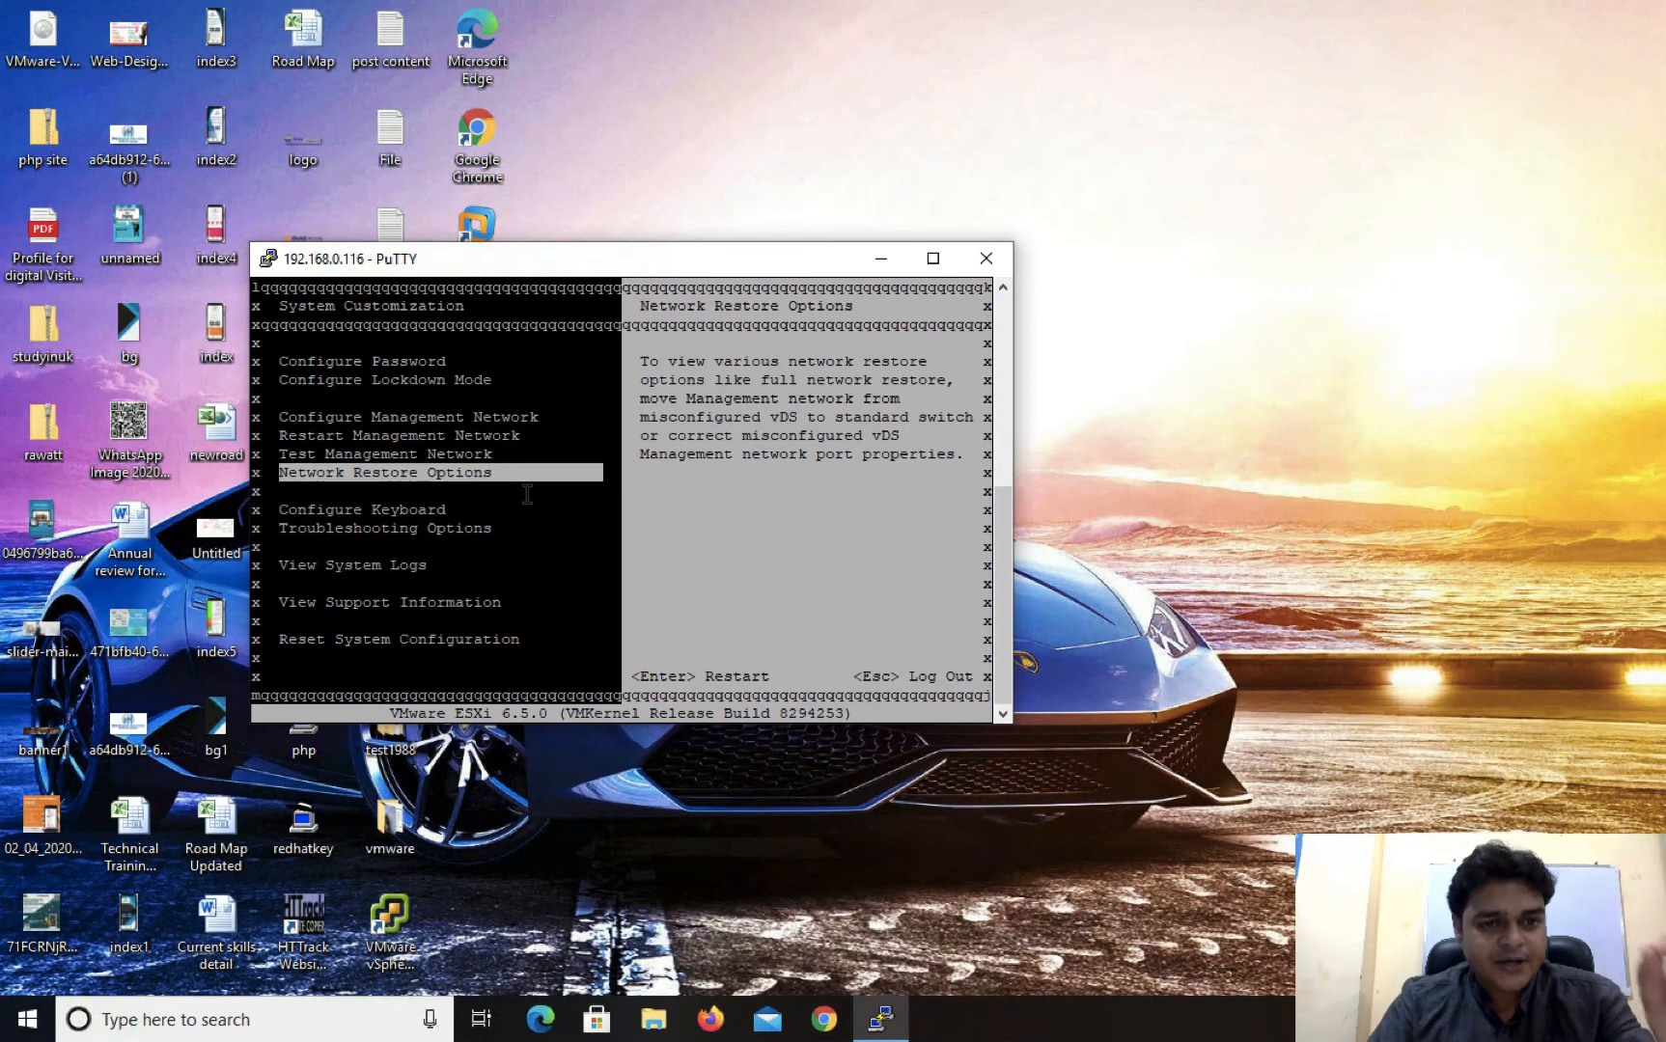
key(Down)
key(Down)
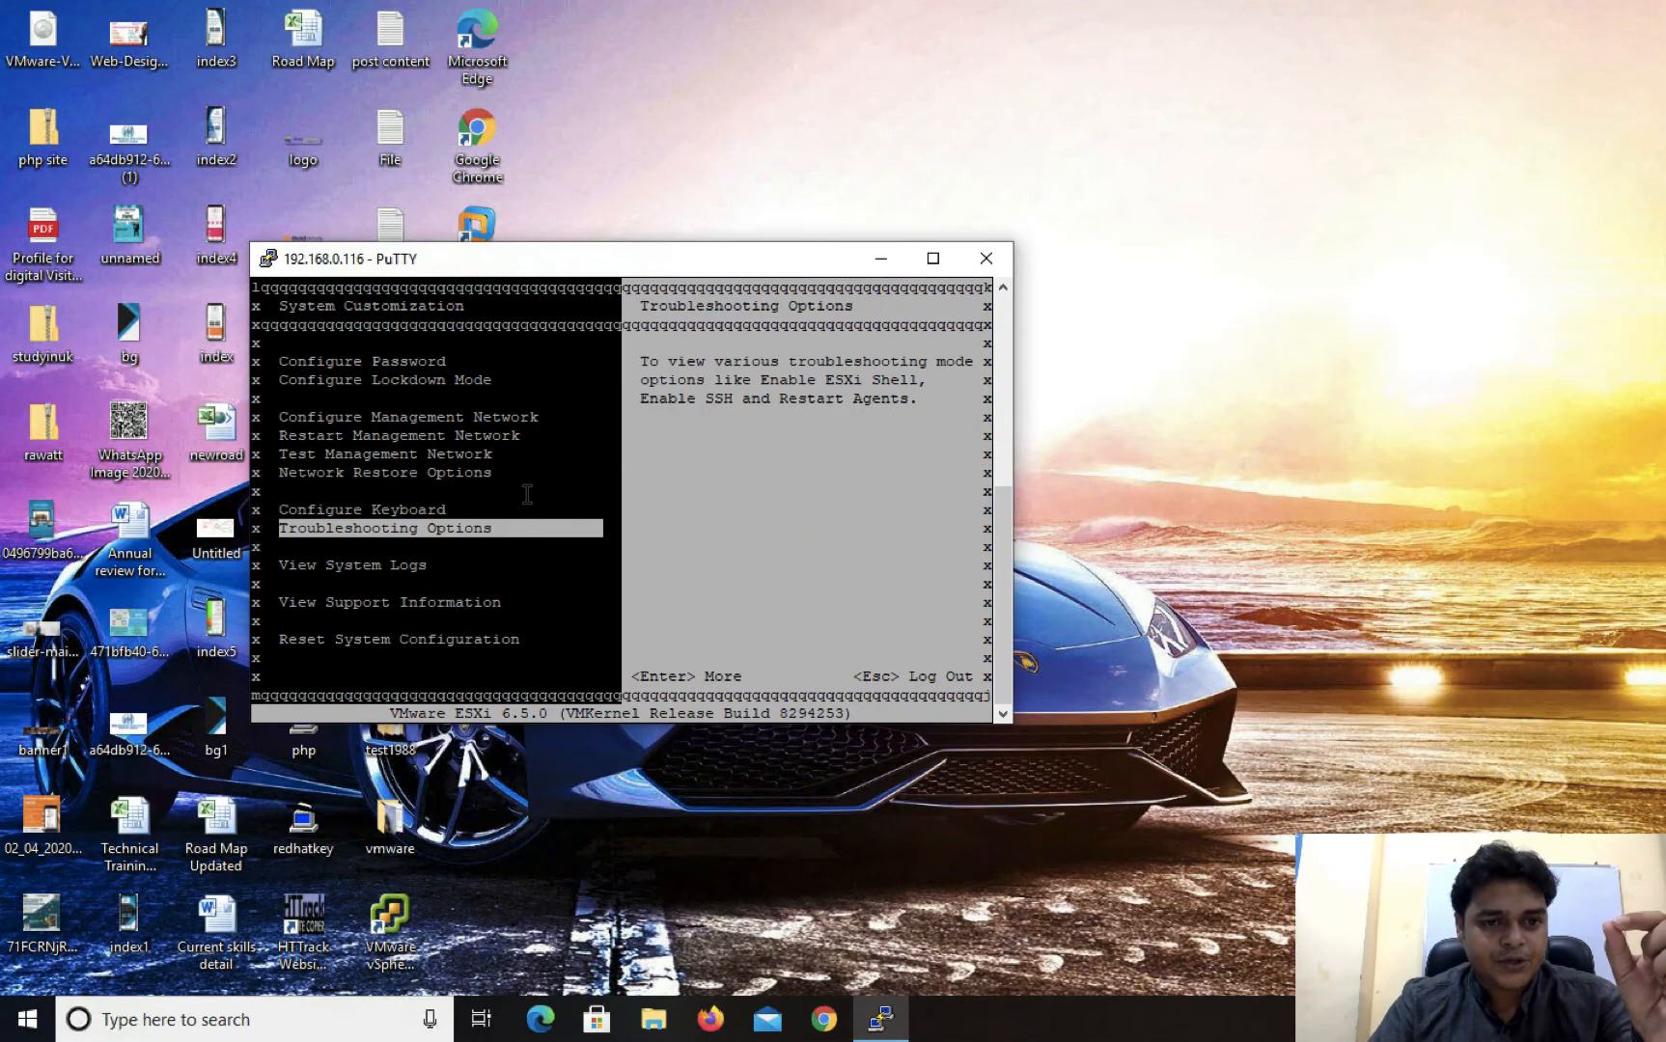
key(Down)
key(Down)
key(Down)
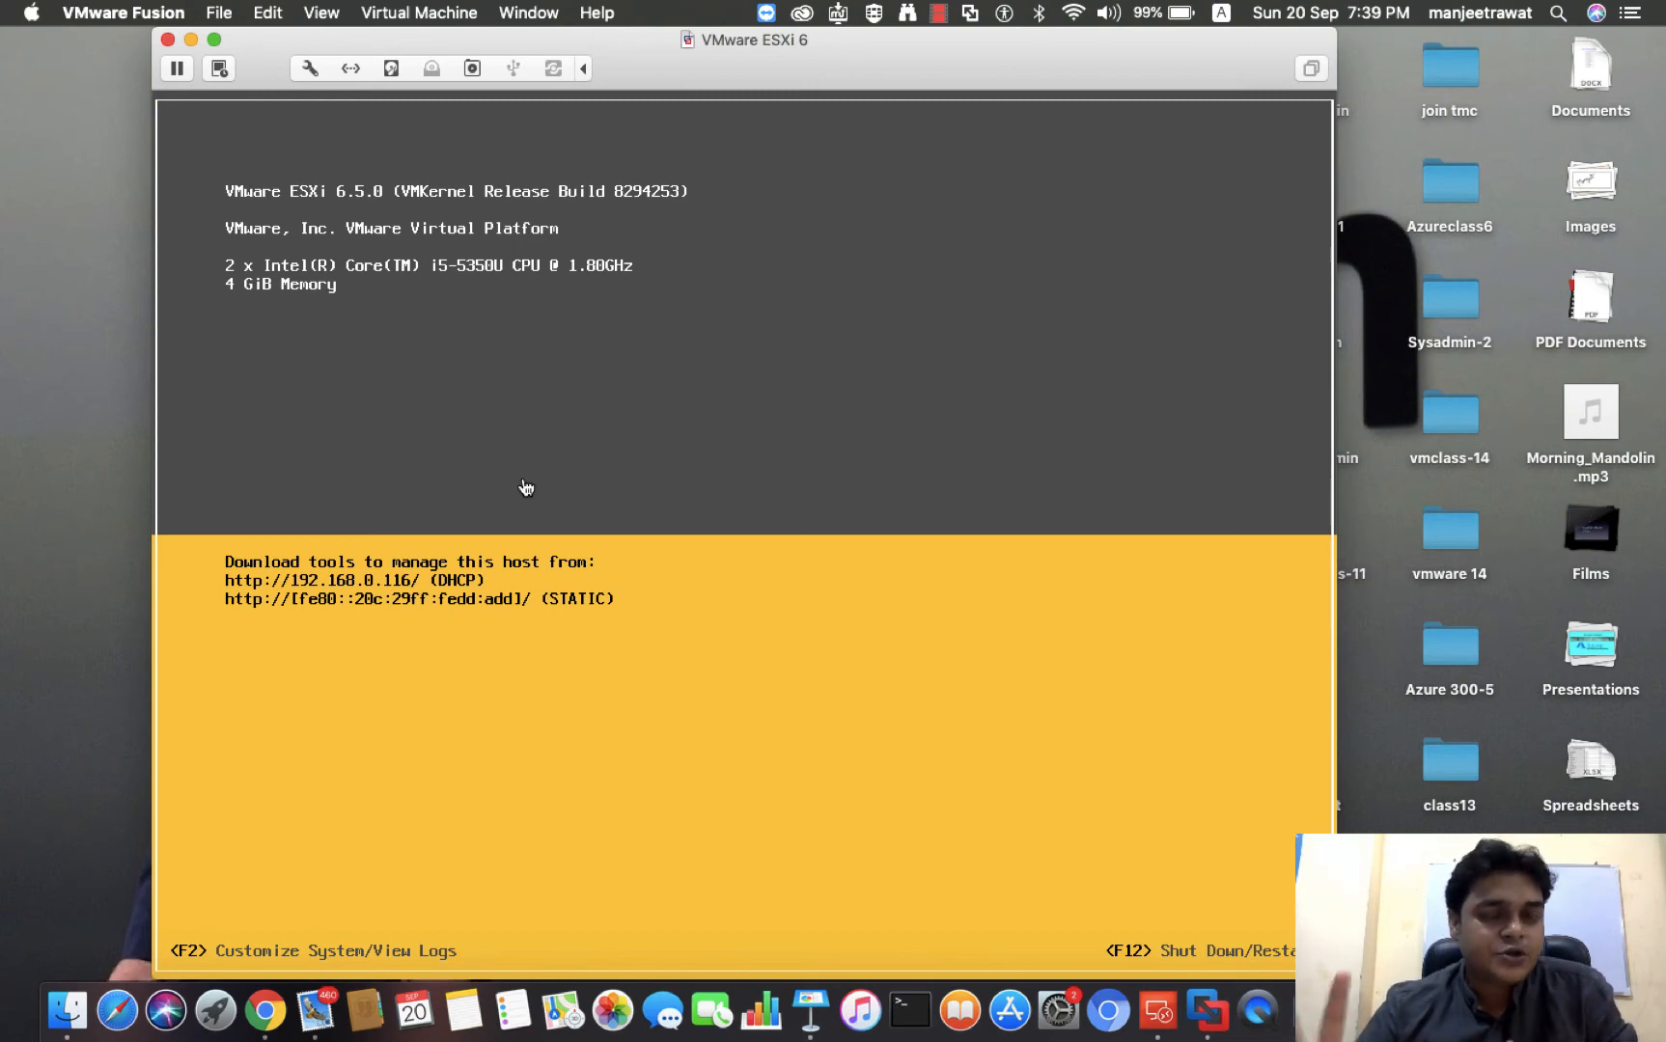
Switch to the ESXi console in VMware Fusion and open system customization as root with the account password
click(526, 487)
key(F2)
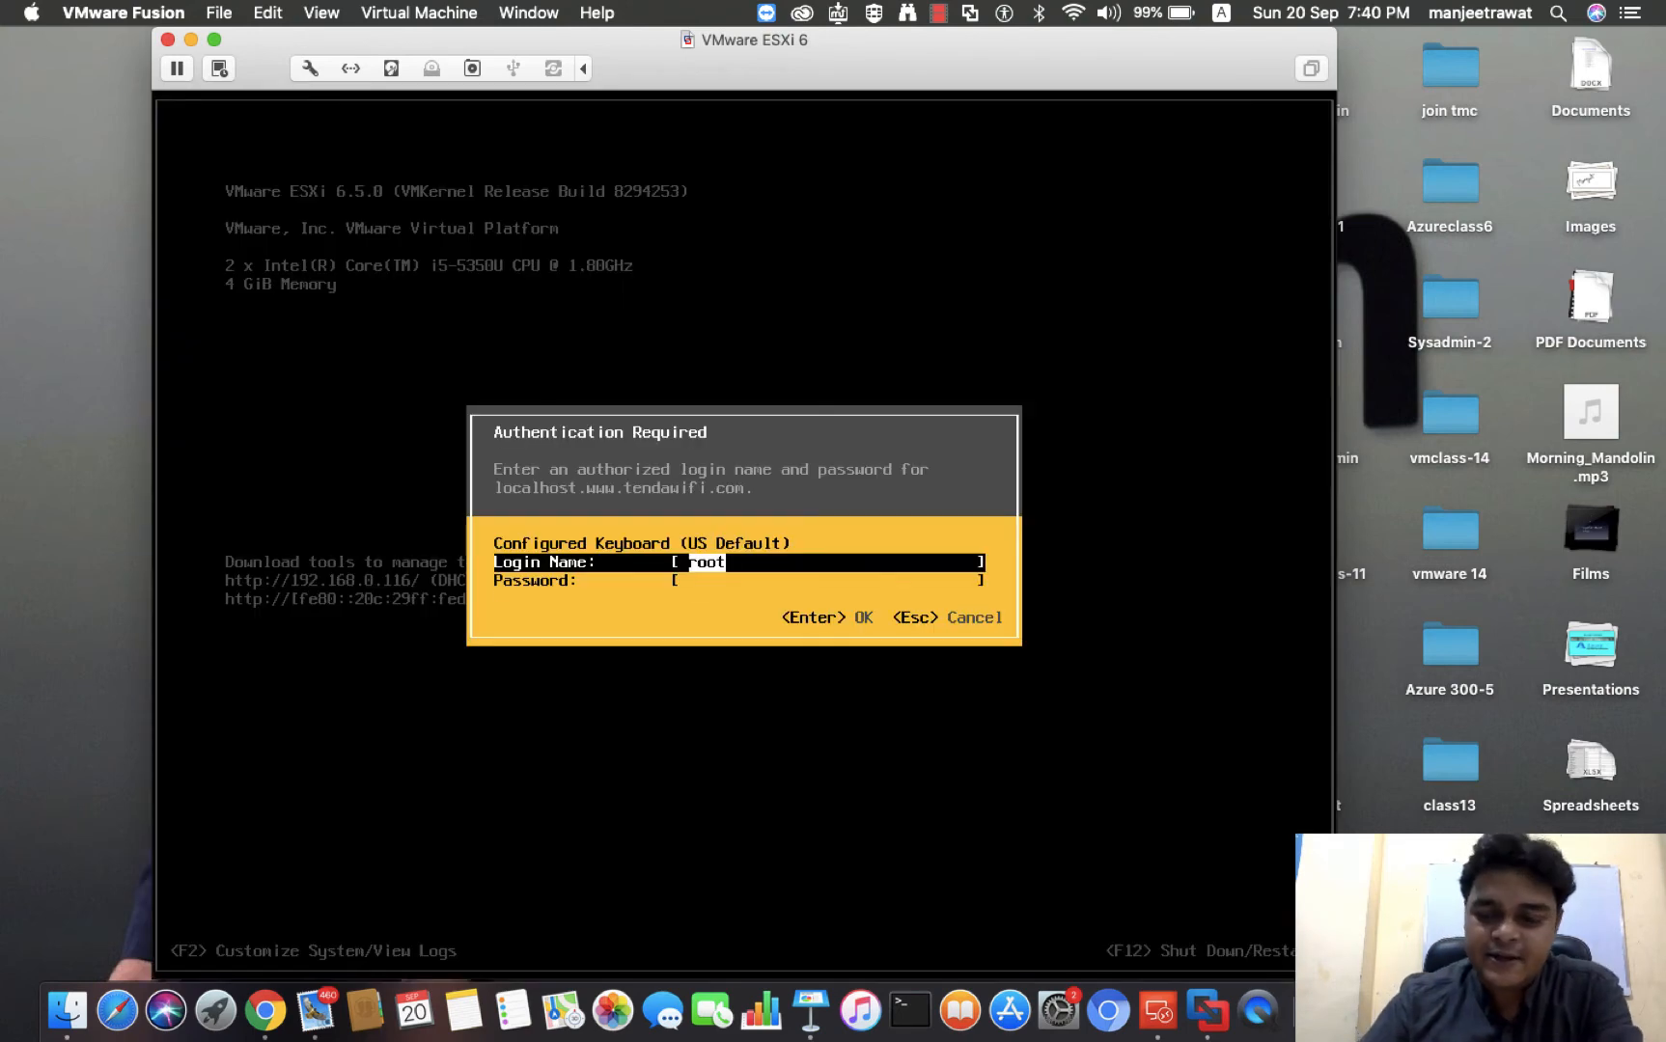
key(Tab)
text(*********)
key(Return)
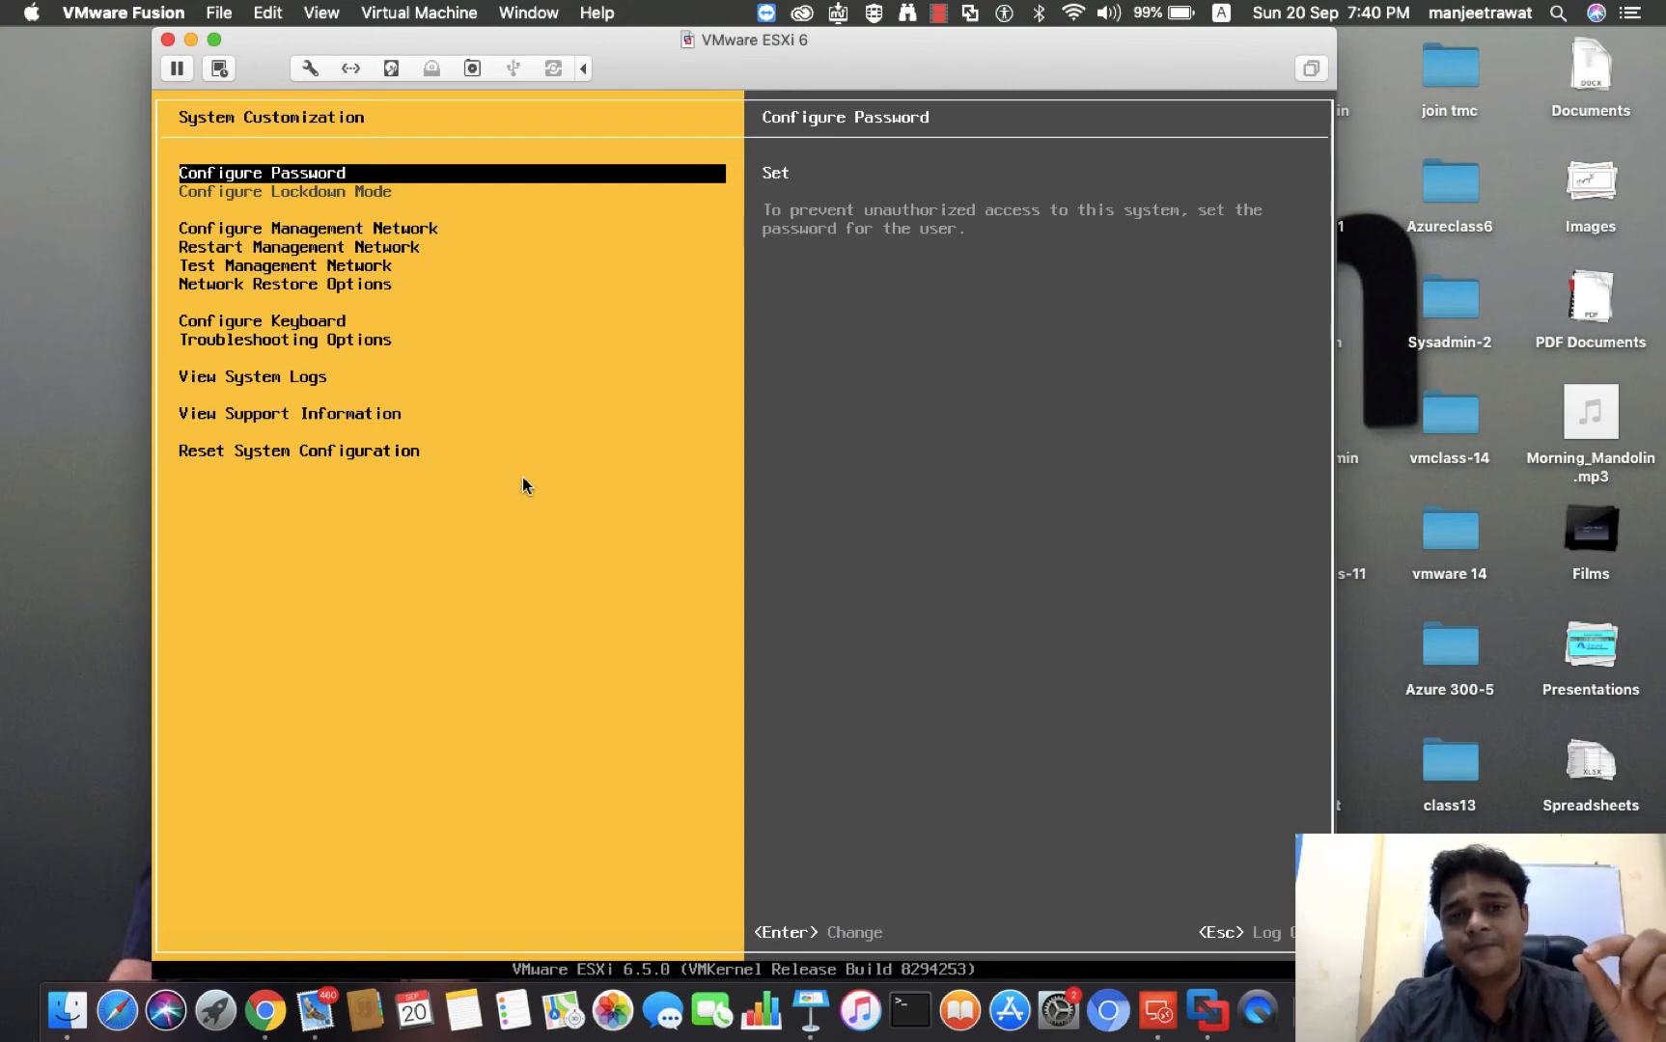
View the Configure Password dialog and cancel it without entering a new password
key(Return)
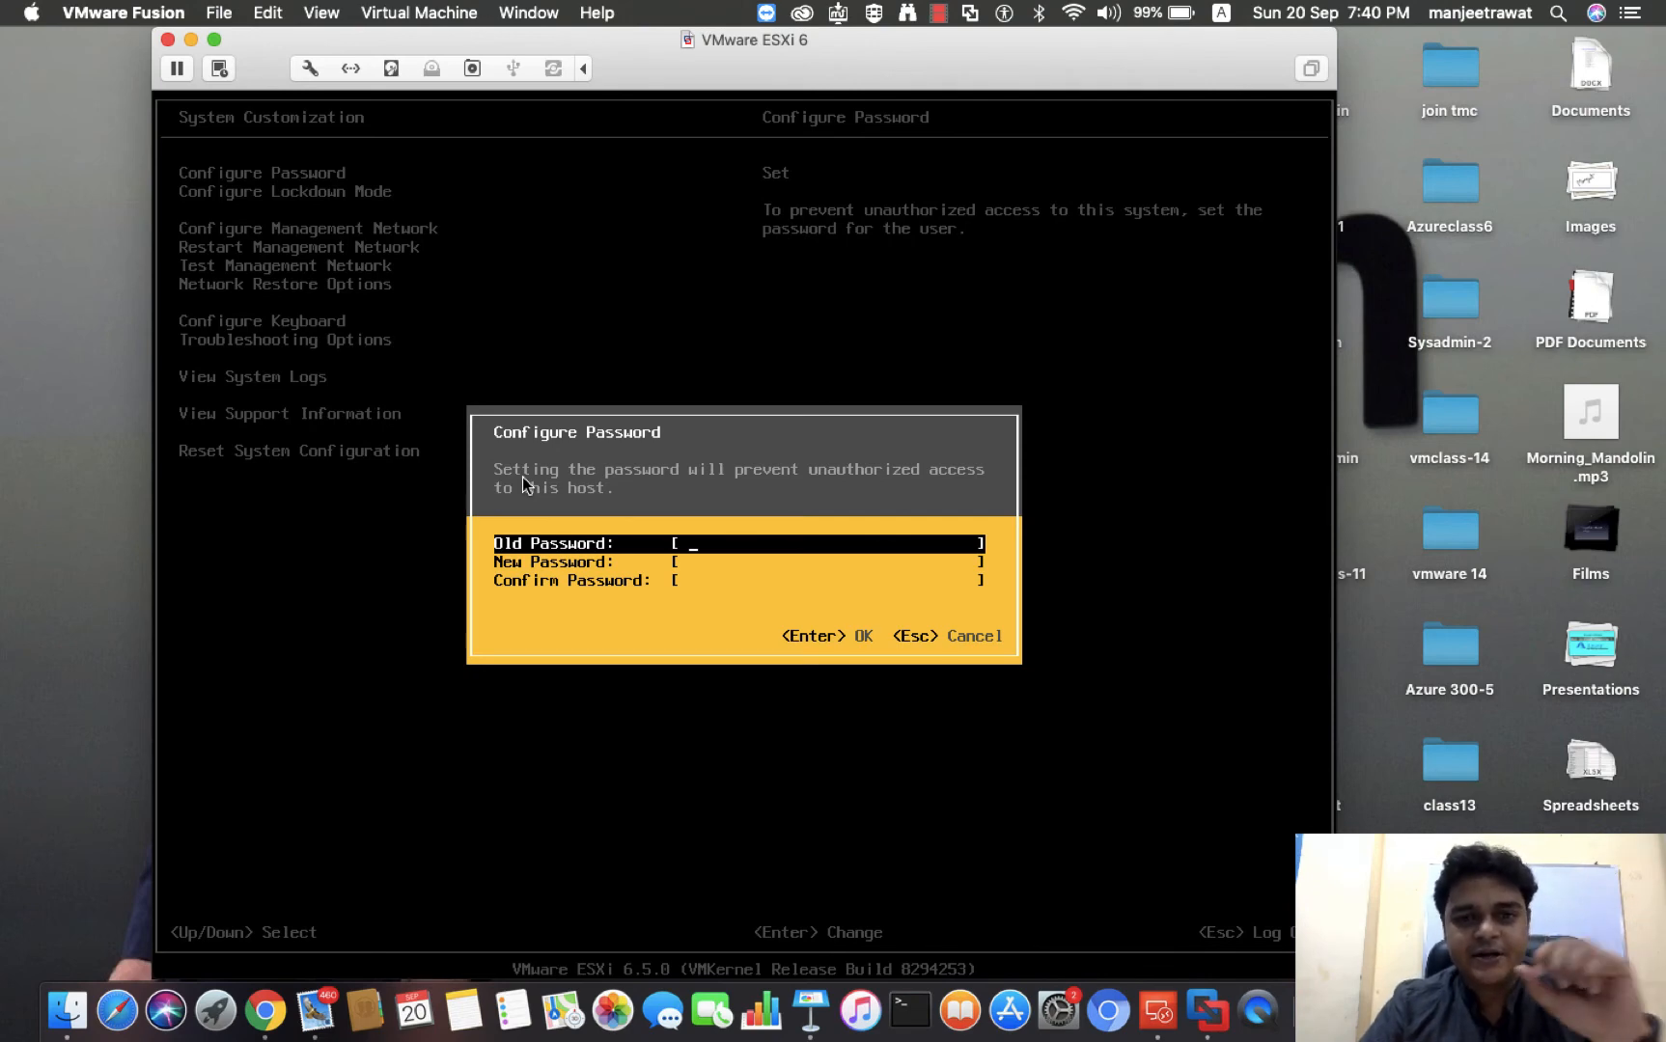
key(Escape)
Set the management network's IPv4 configuration to use a static IPv4 address and network configuration
key(Down)
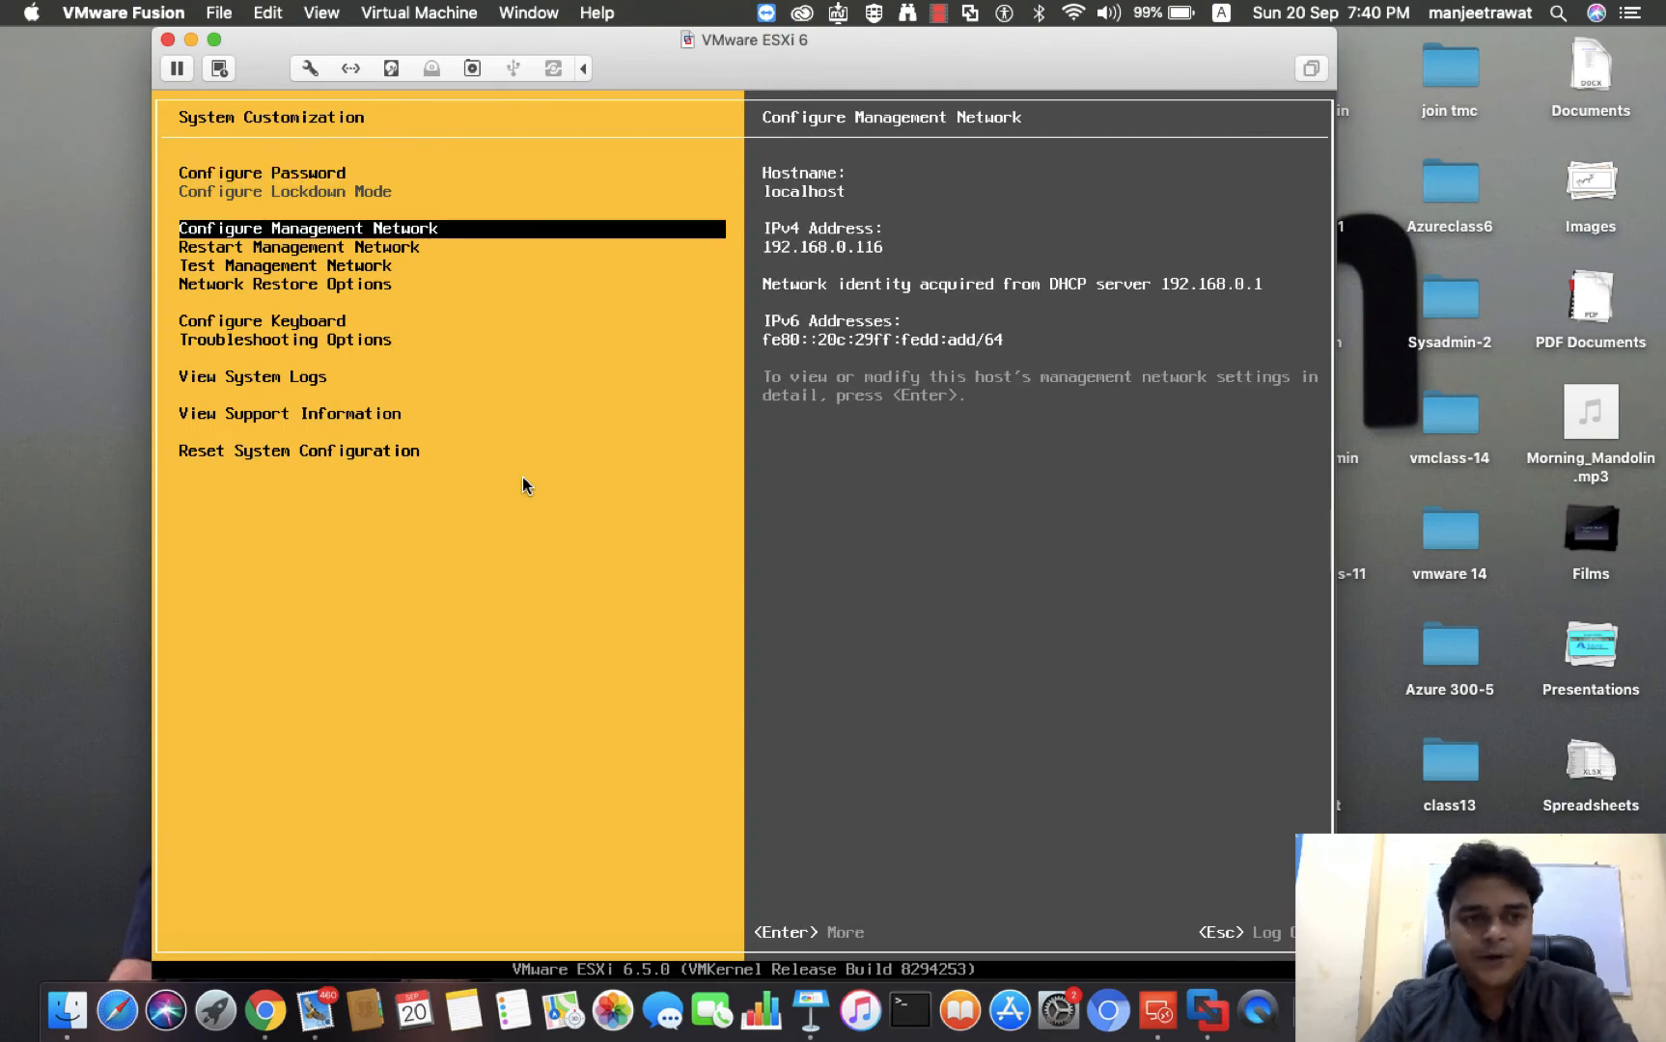
key(Return)
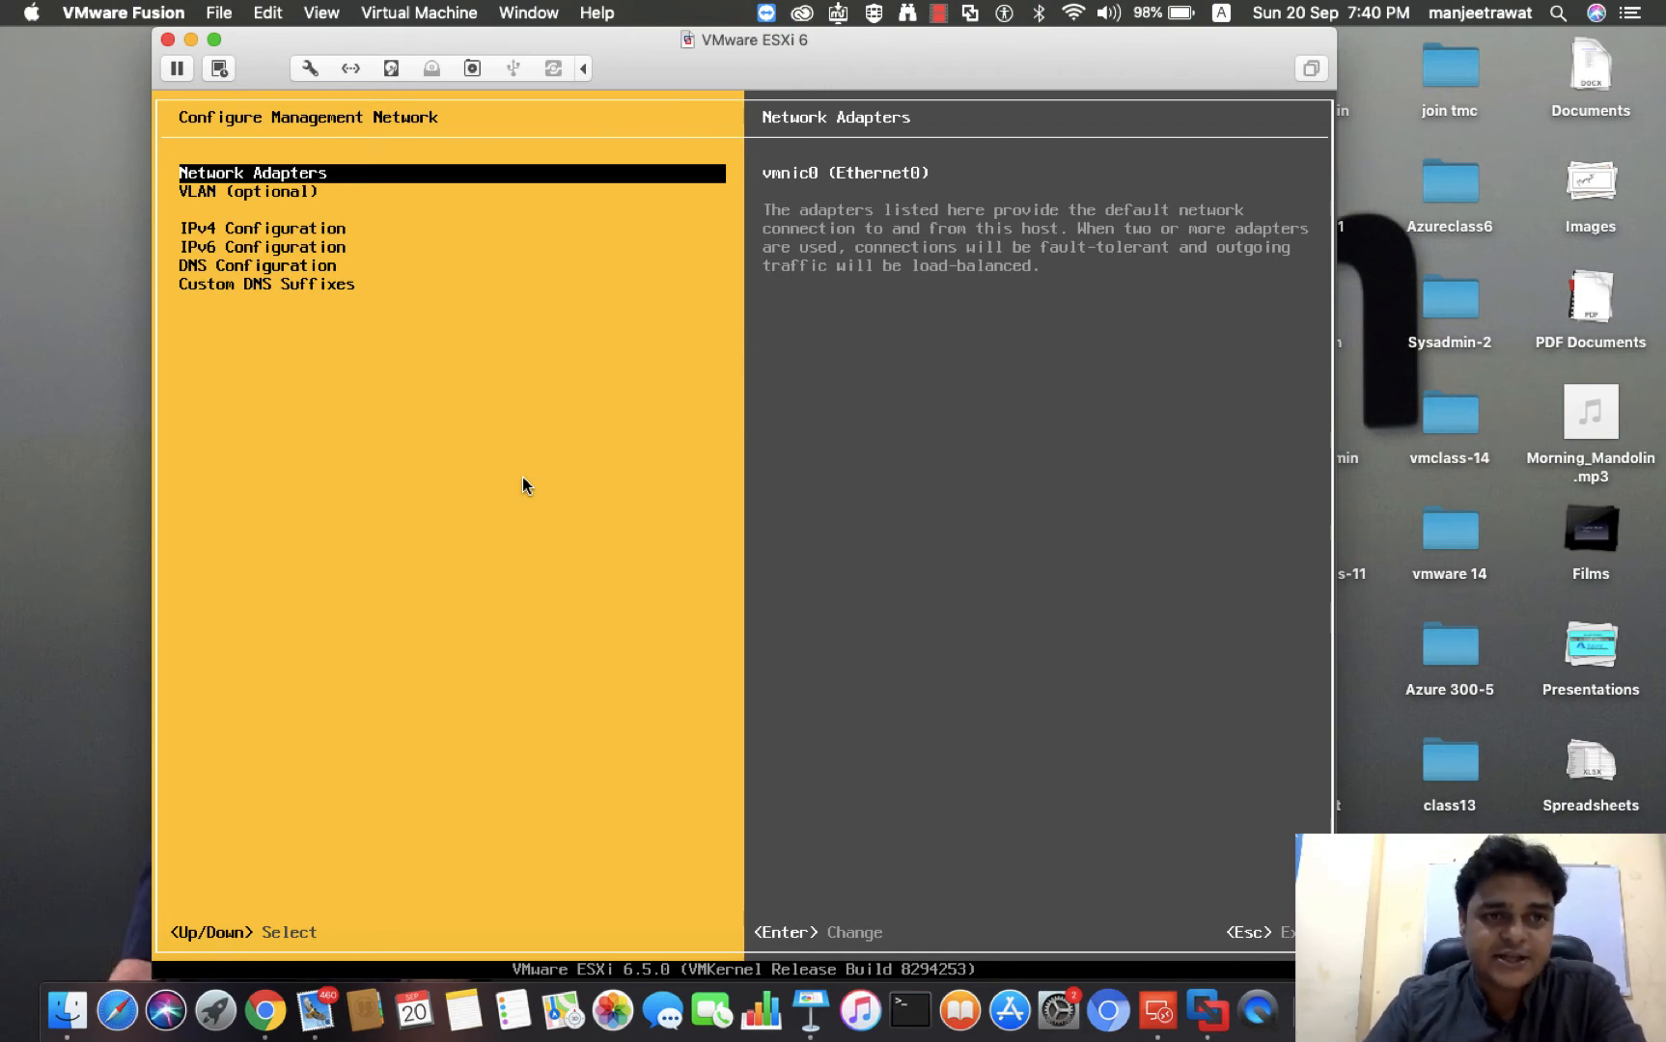
key(Down)
key(Down)
key(Return)
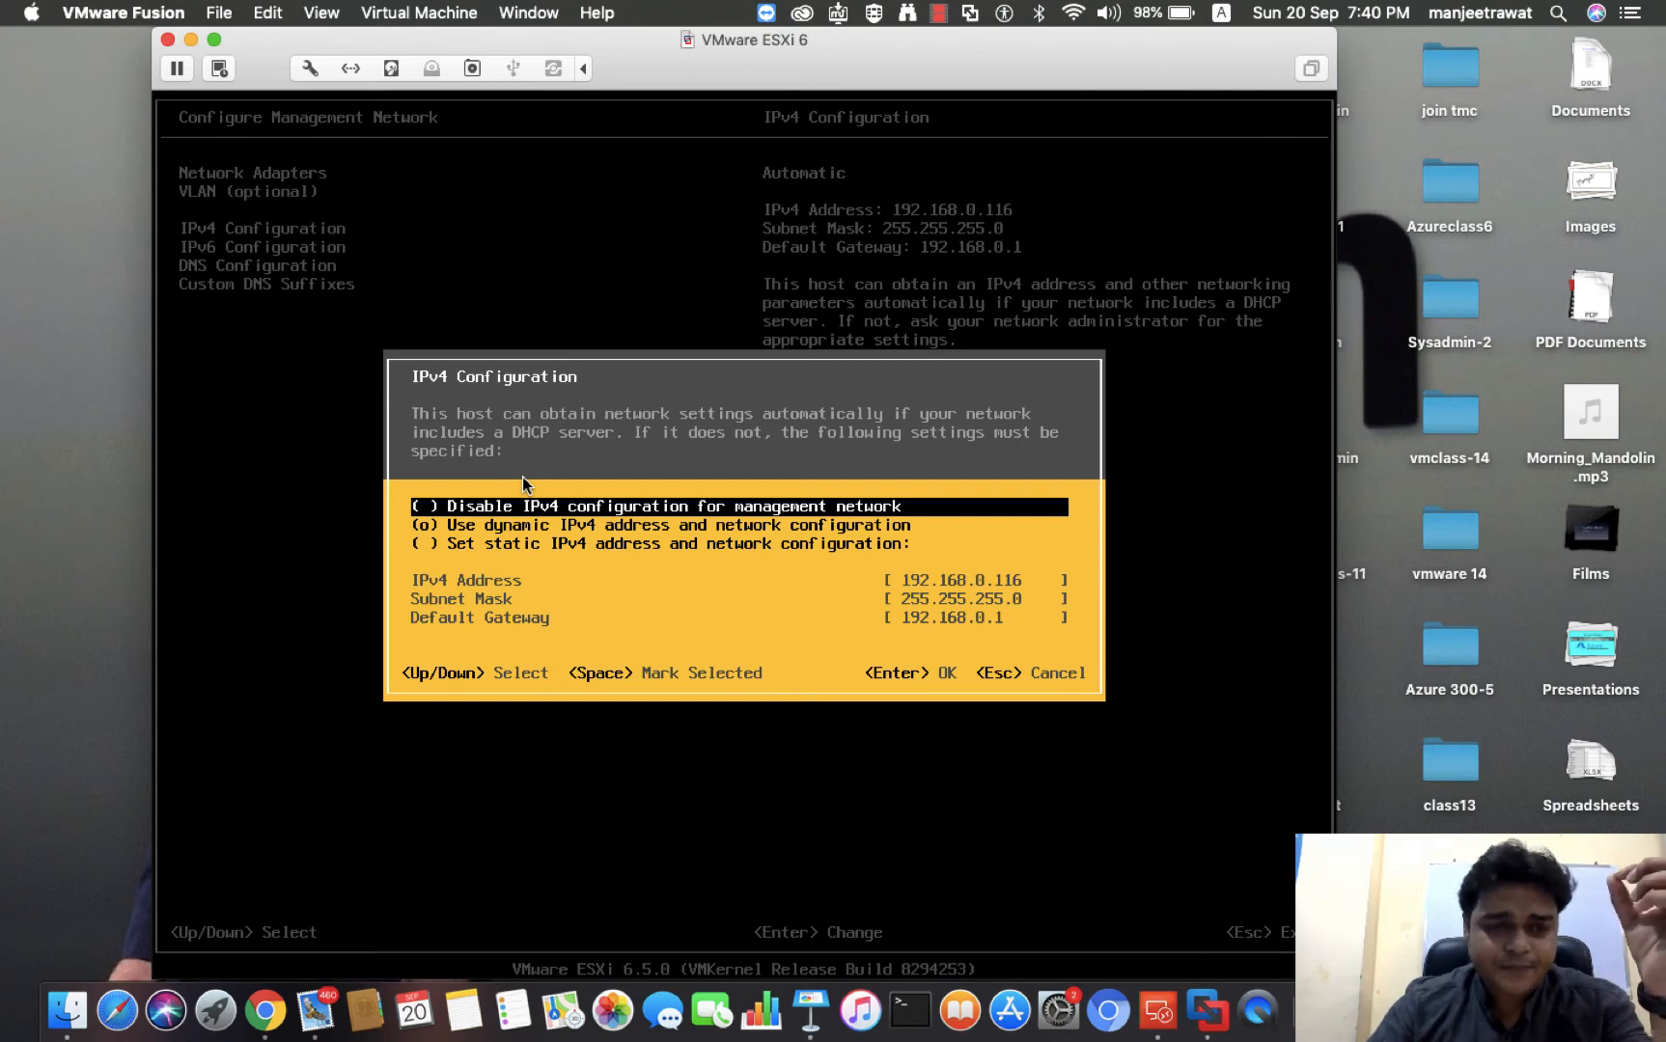
key(Down)
key(Down)
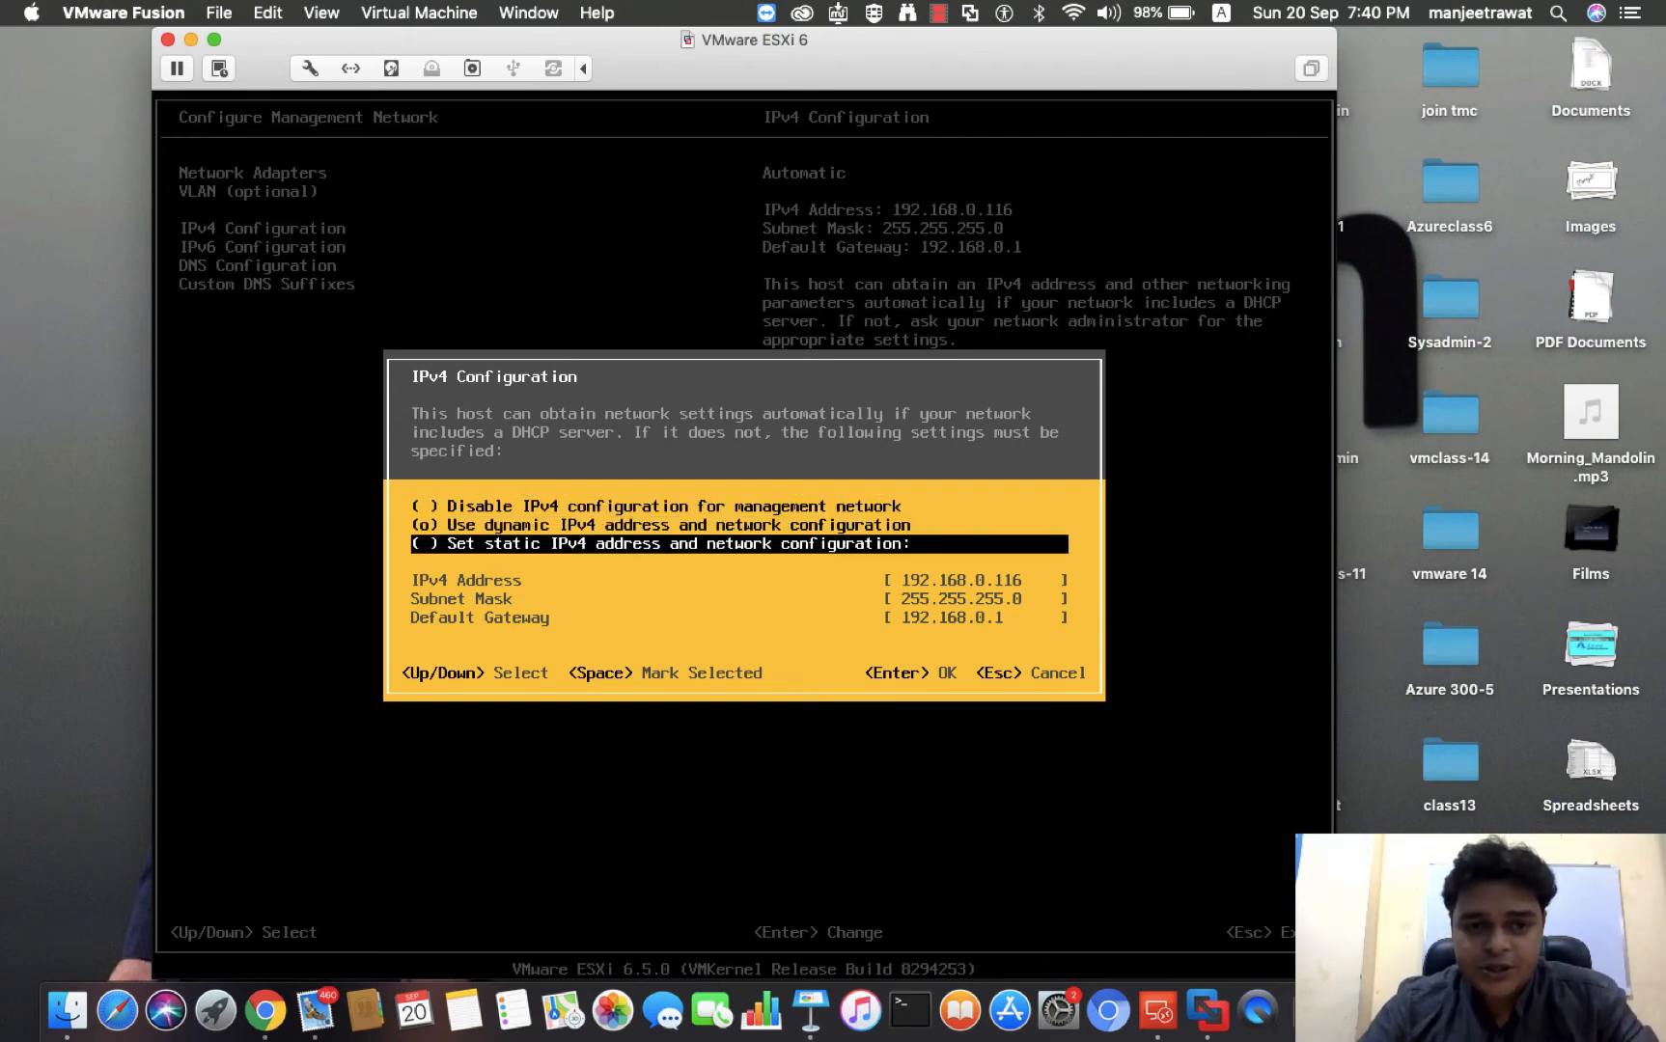
key(space)
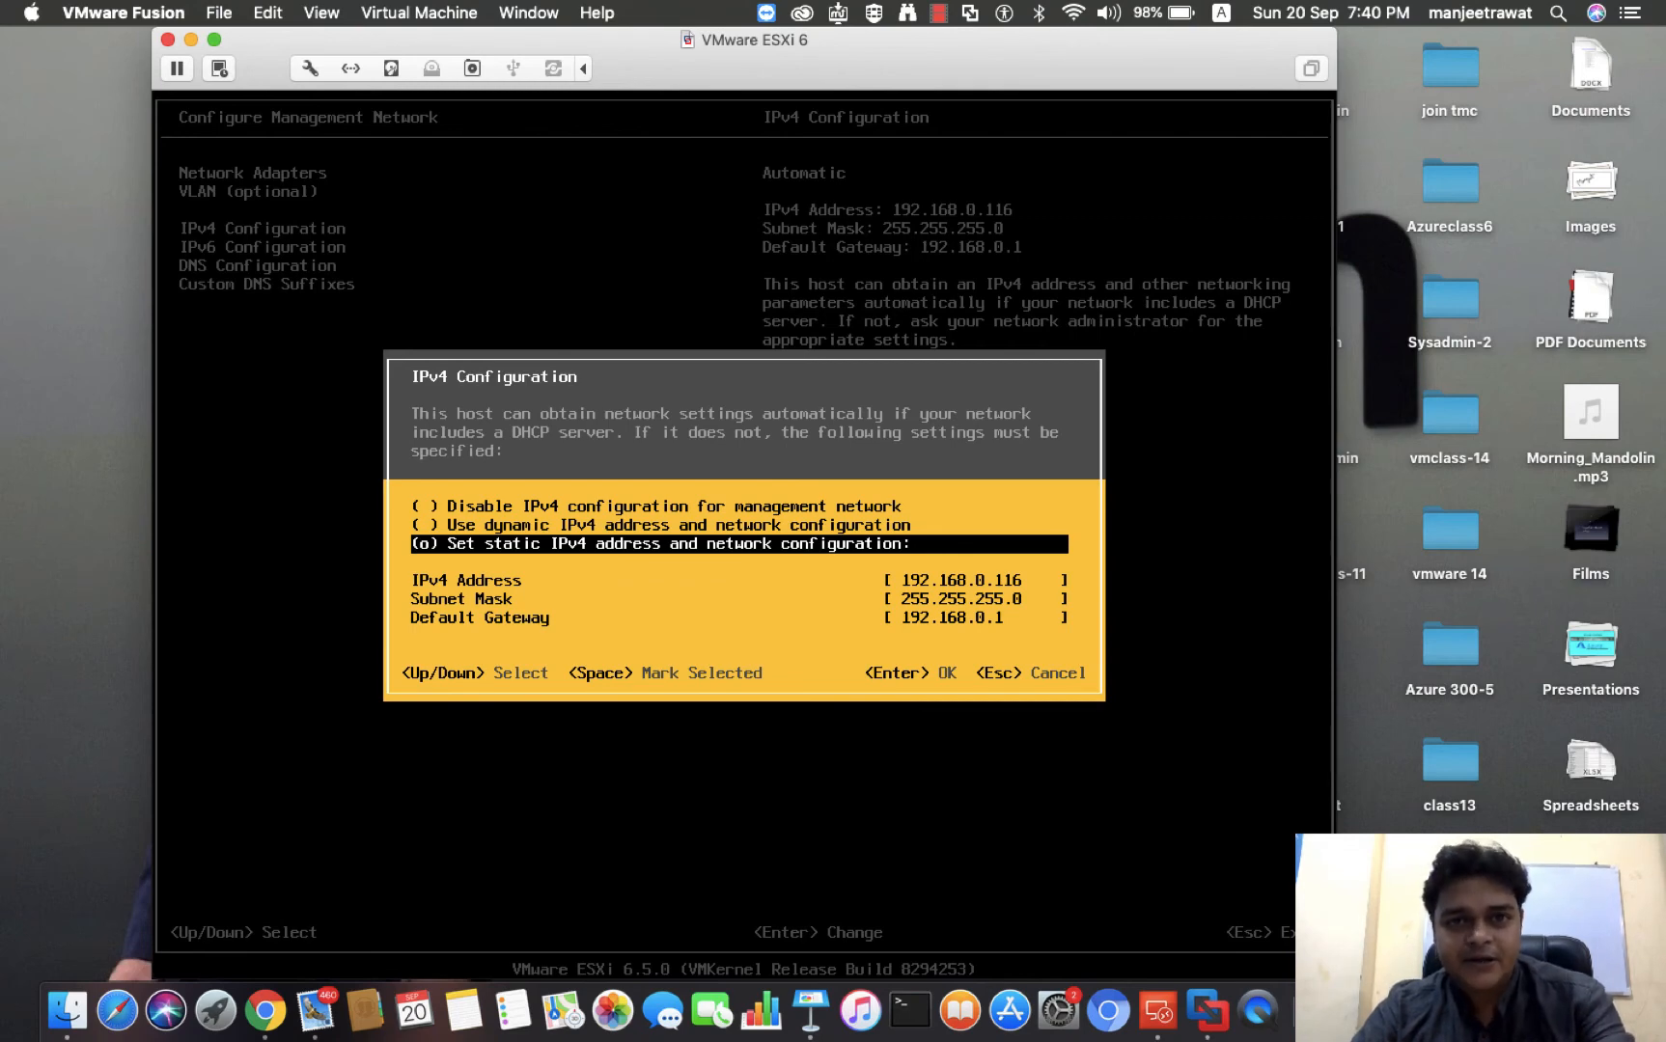
Switch the IPv4 mode to dynamic address and network configuration and return it to static
key(Up)
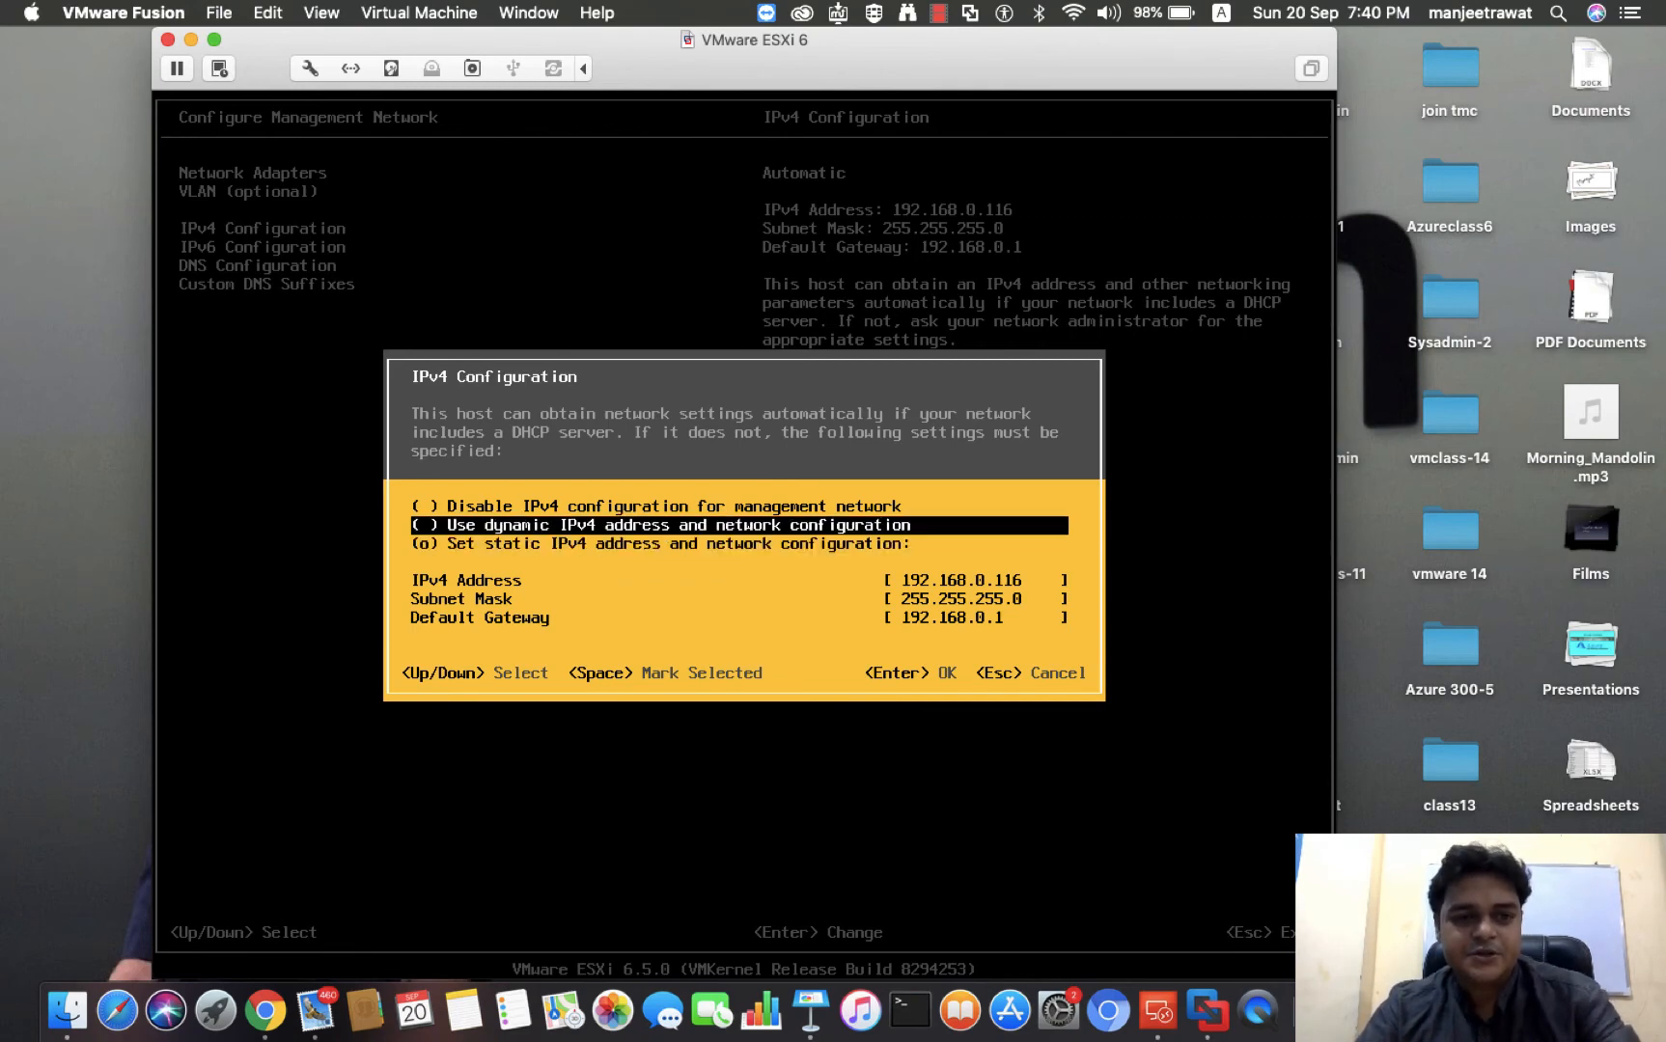
key(space)
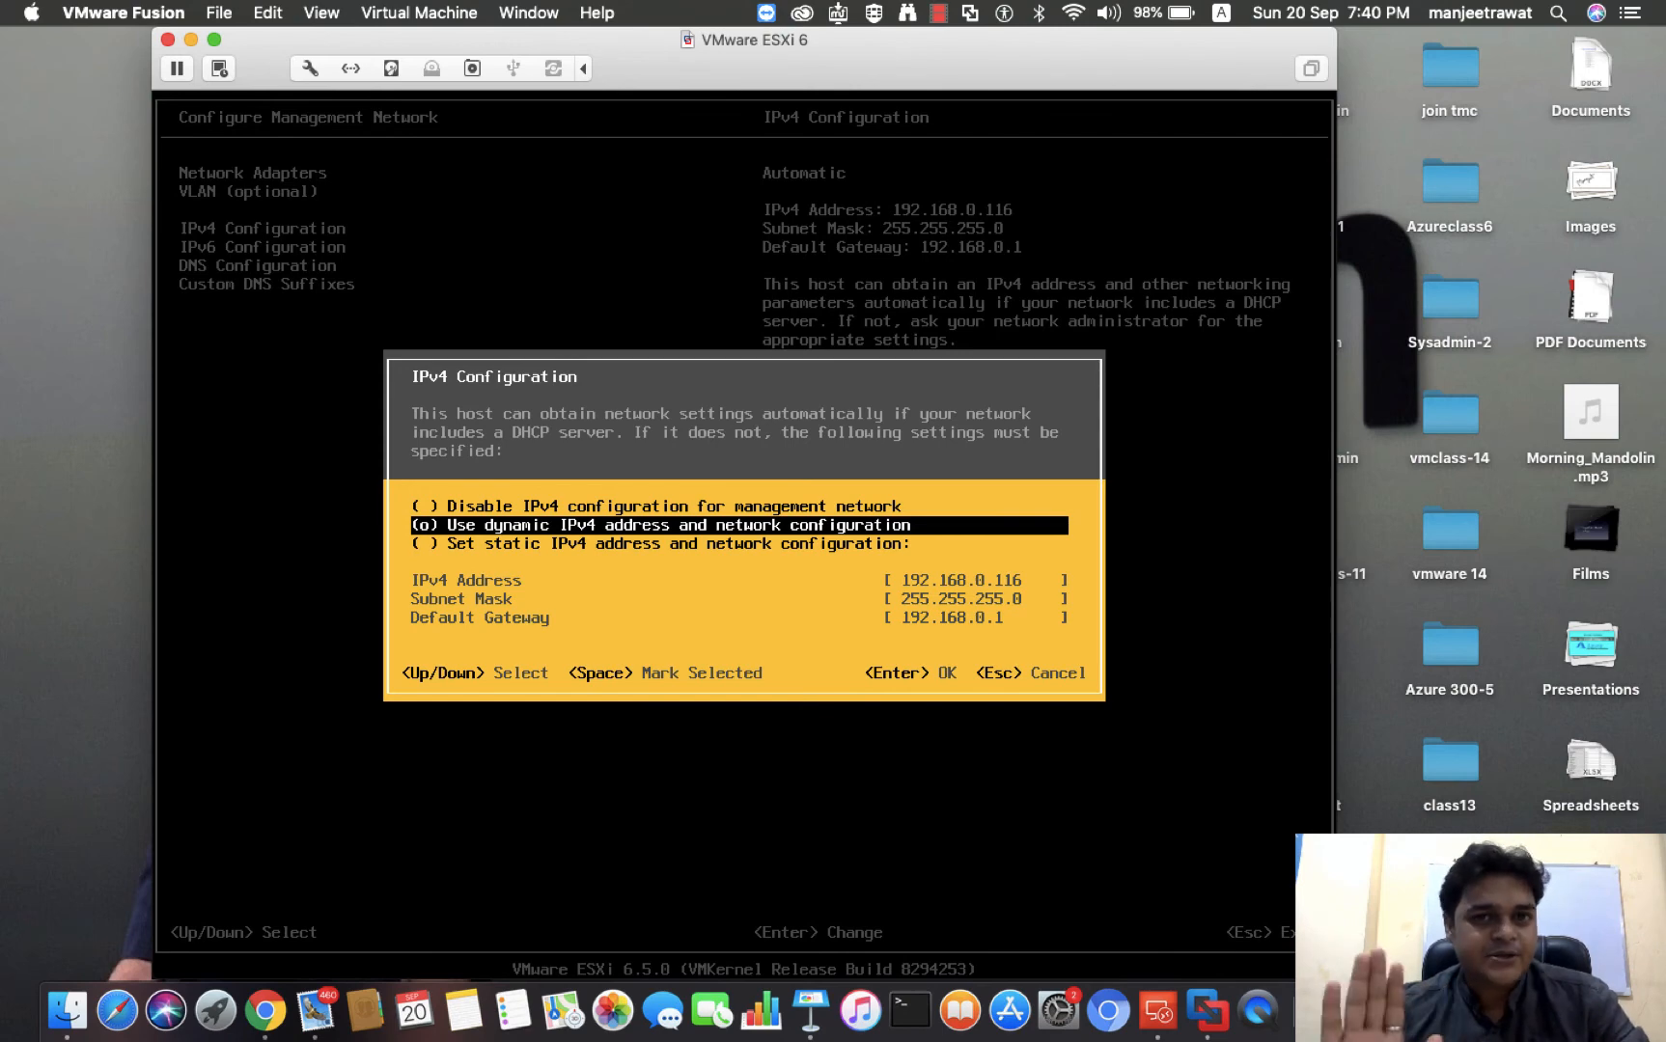
key(Down)
key(space)
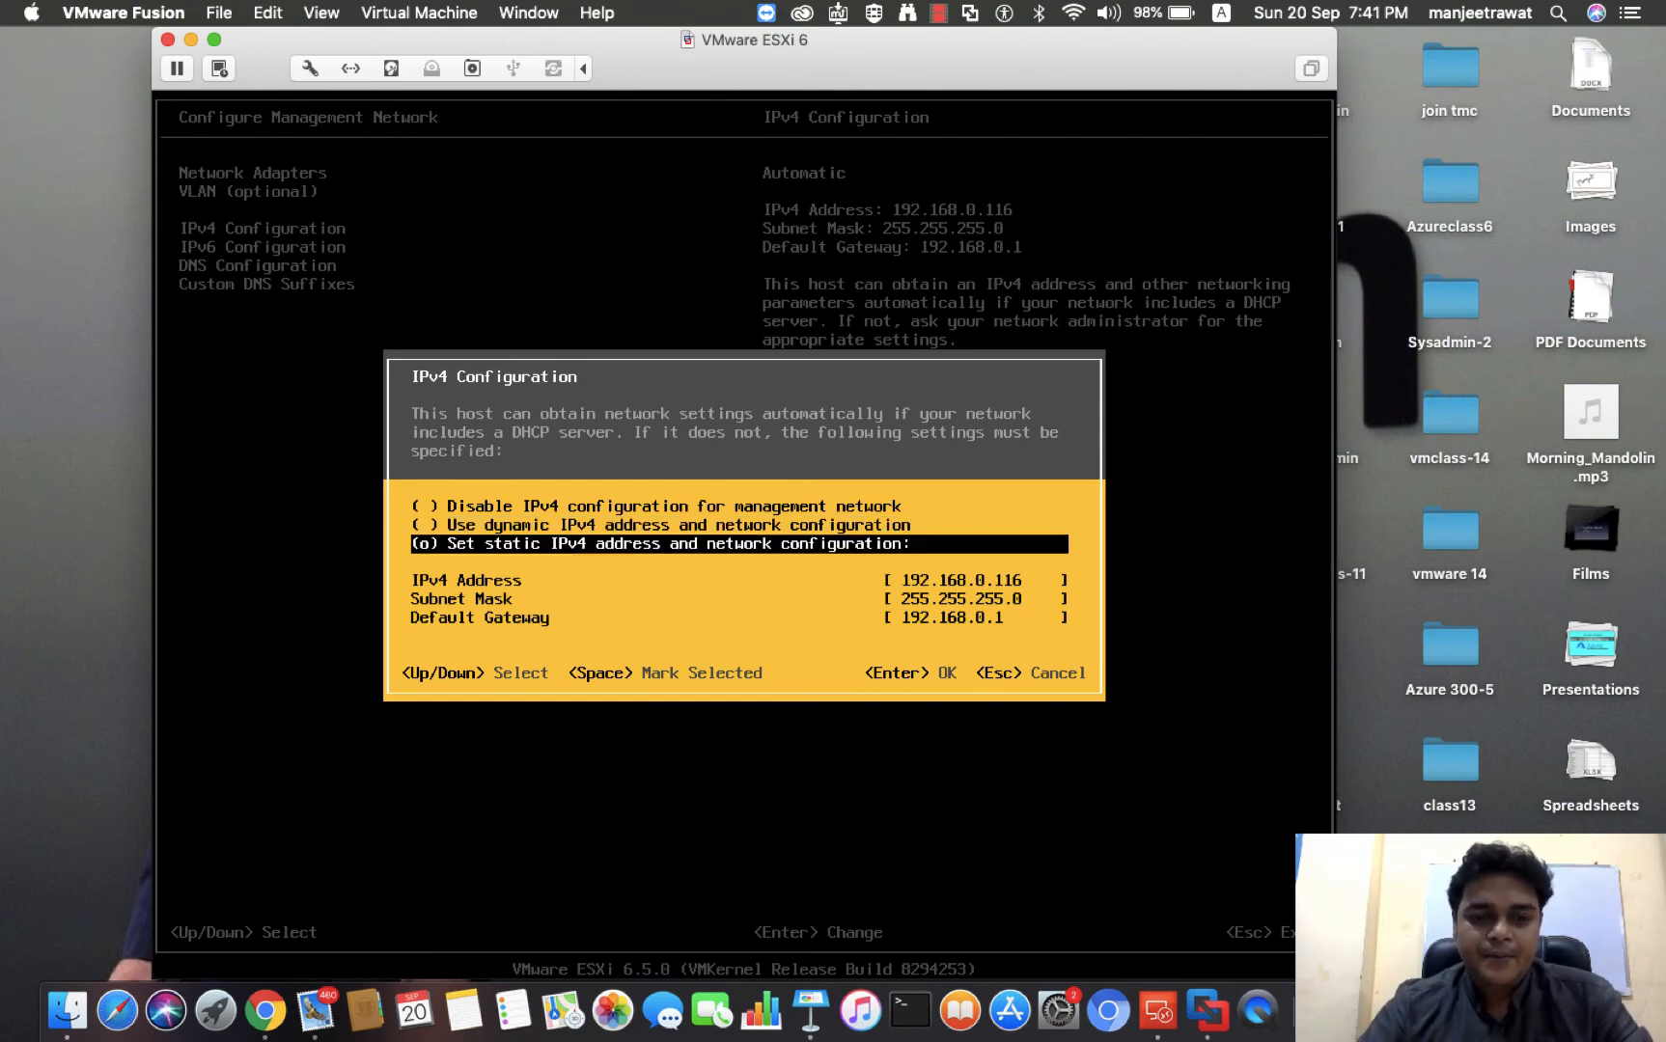
Enter 192.168.0.116 as the static IPv4 address of the management network
key(Down)
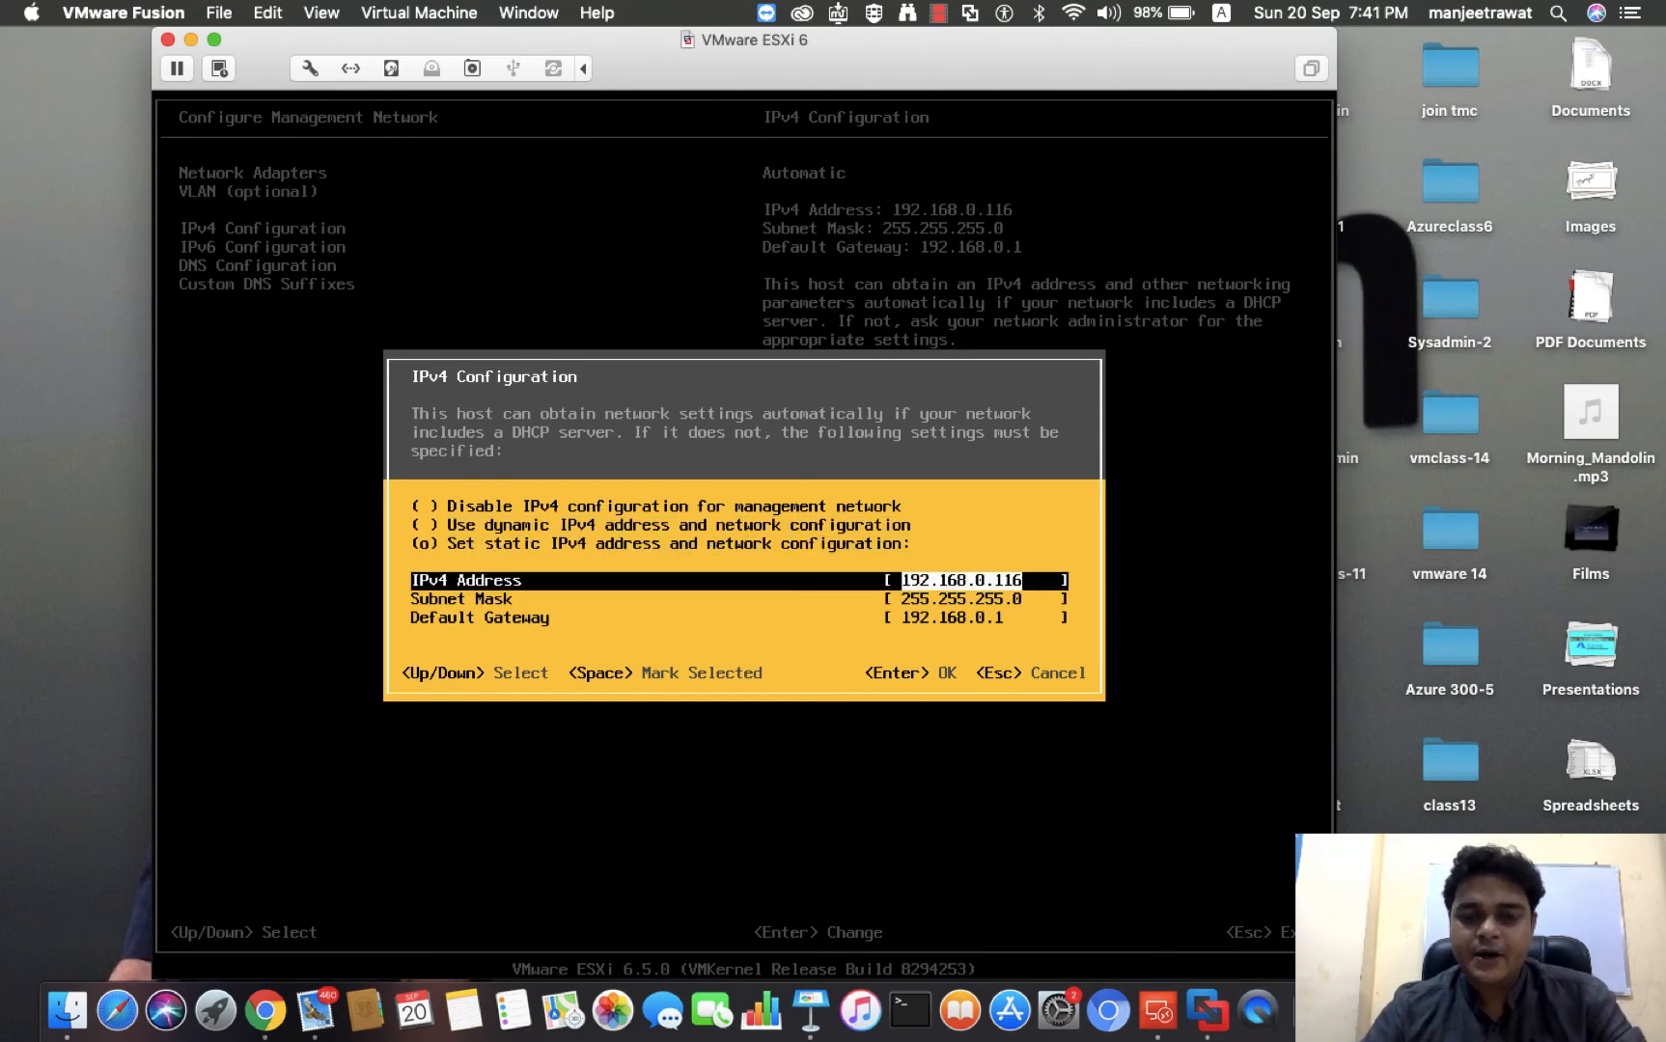
text(1)
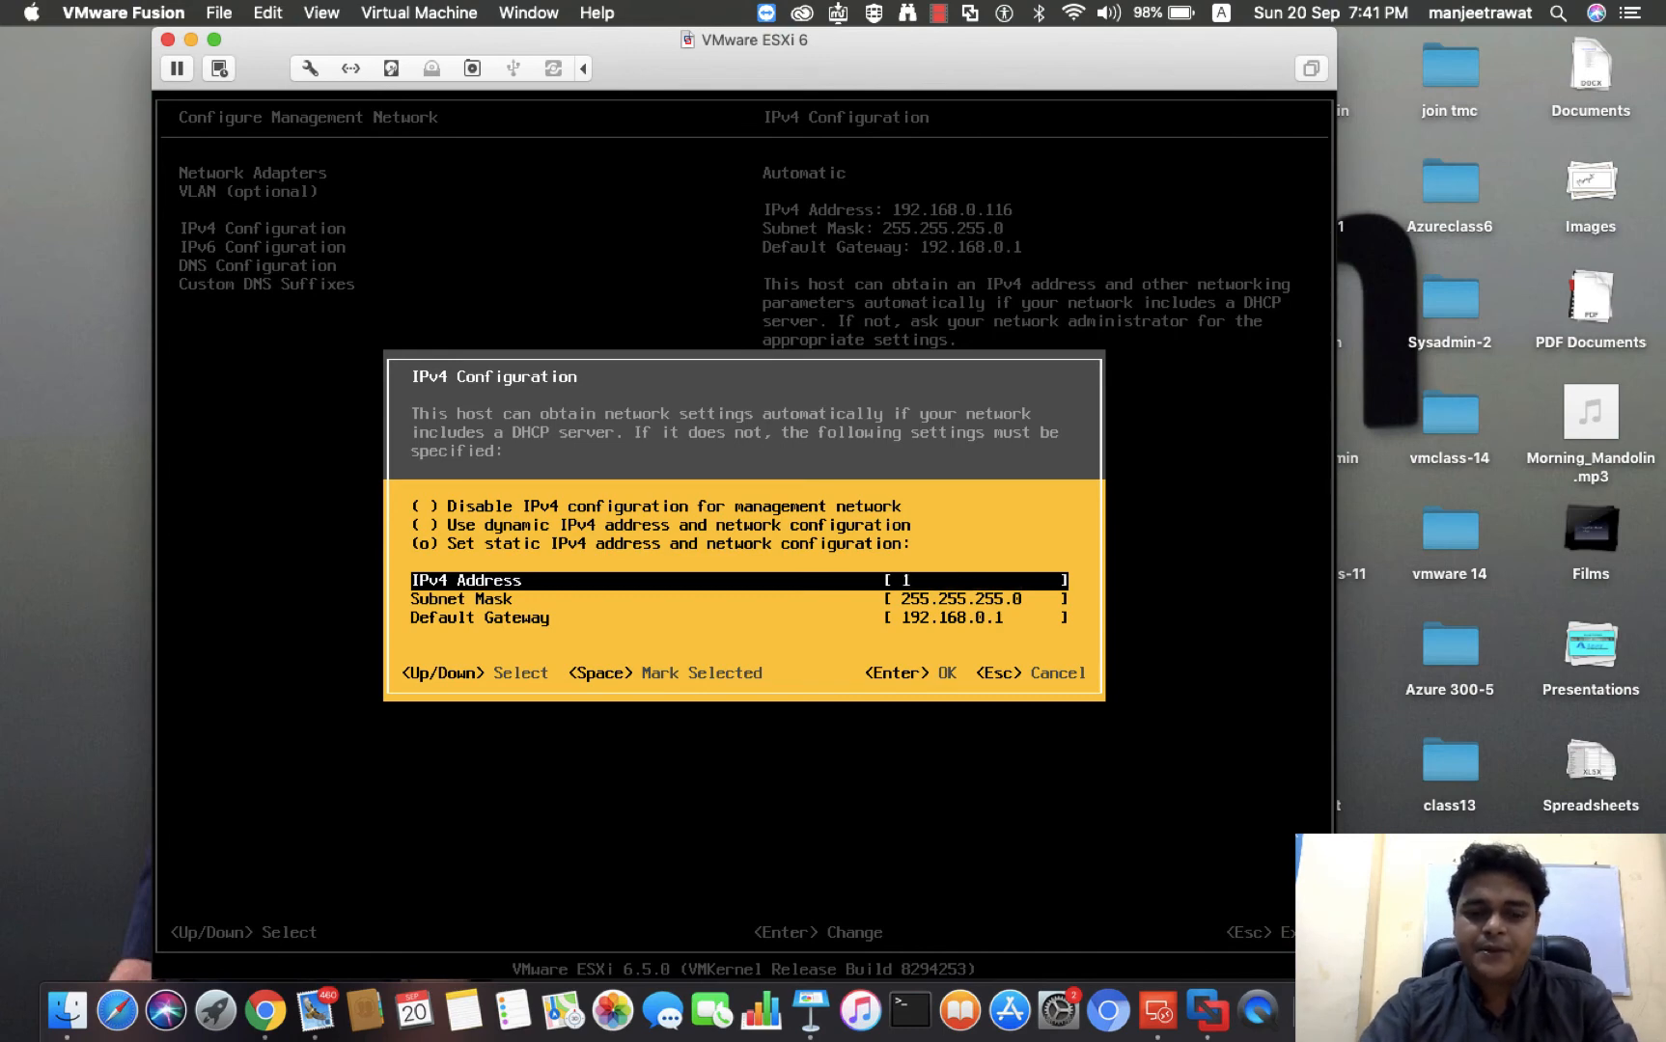
text(92.168)
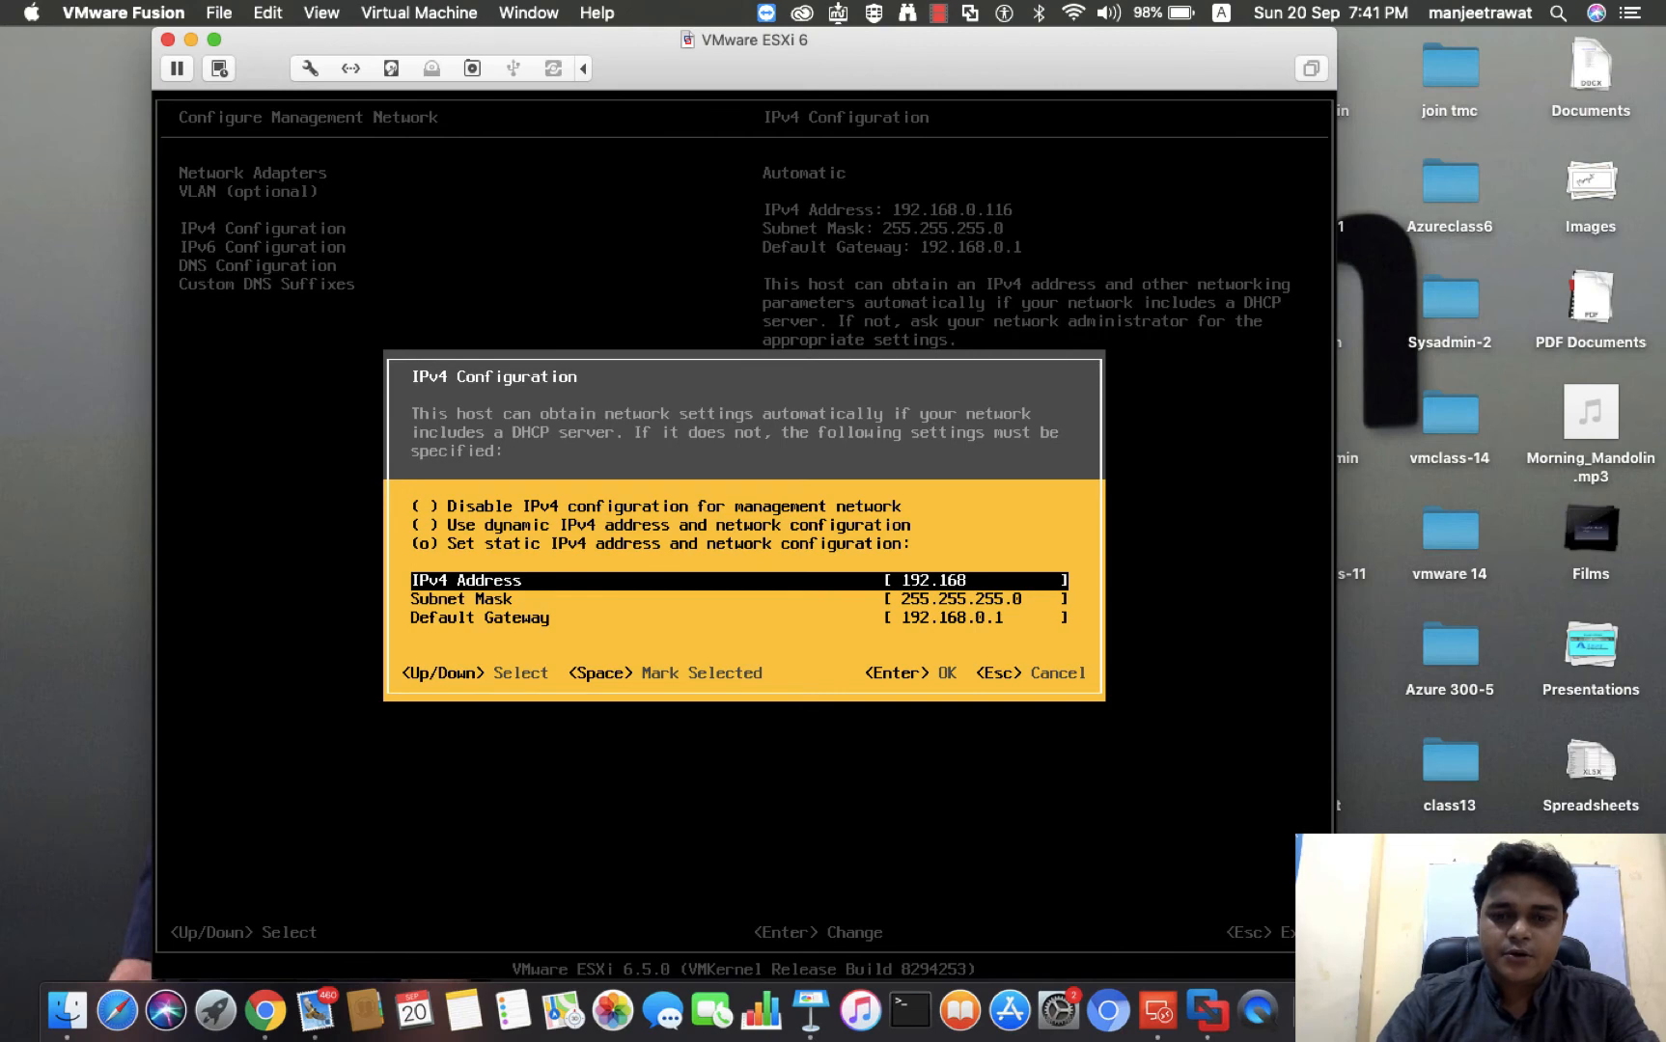
text(.0.116)
Enter 255.255.255 as the first three octets of the management network's subnet mask
key(Down)
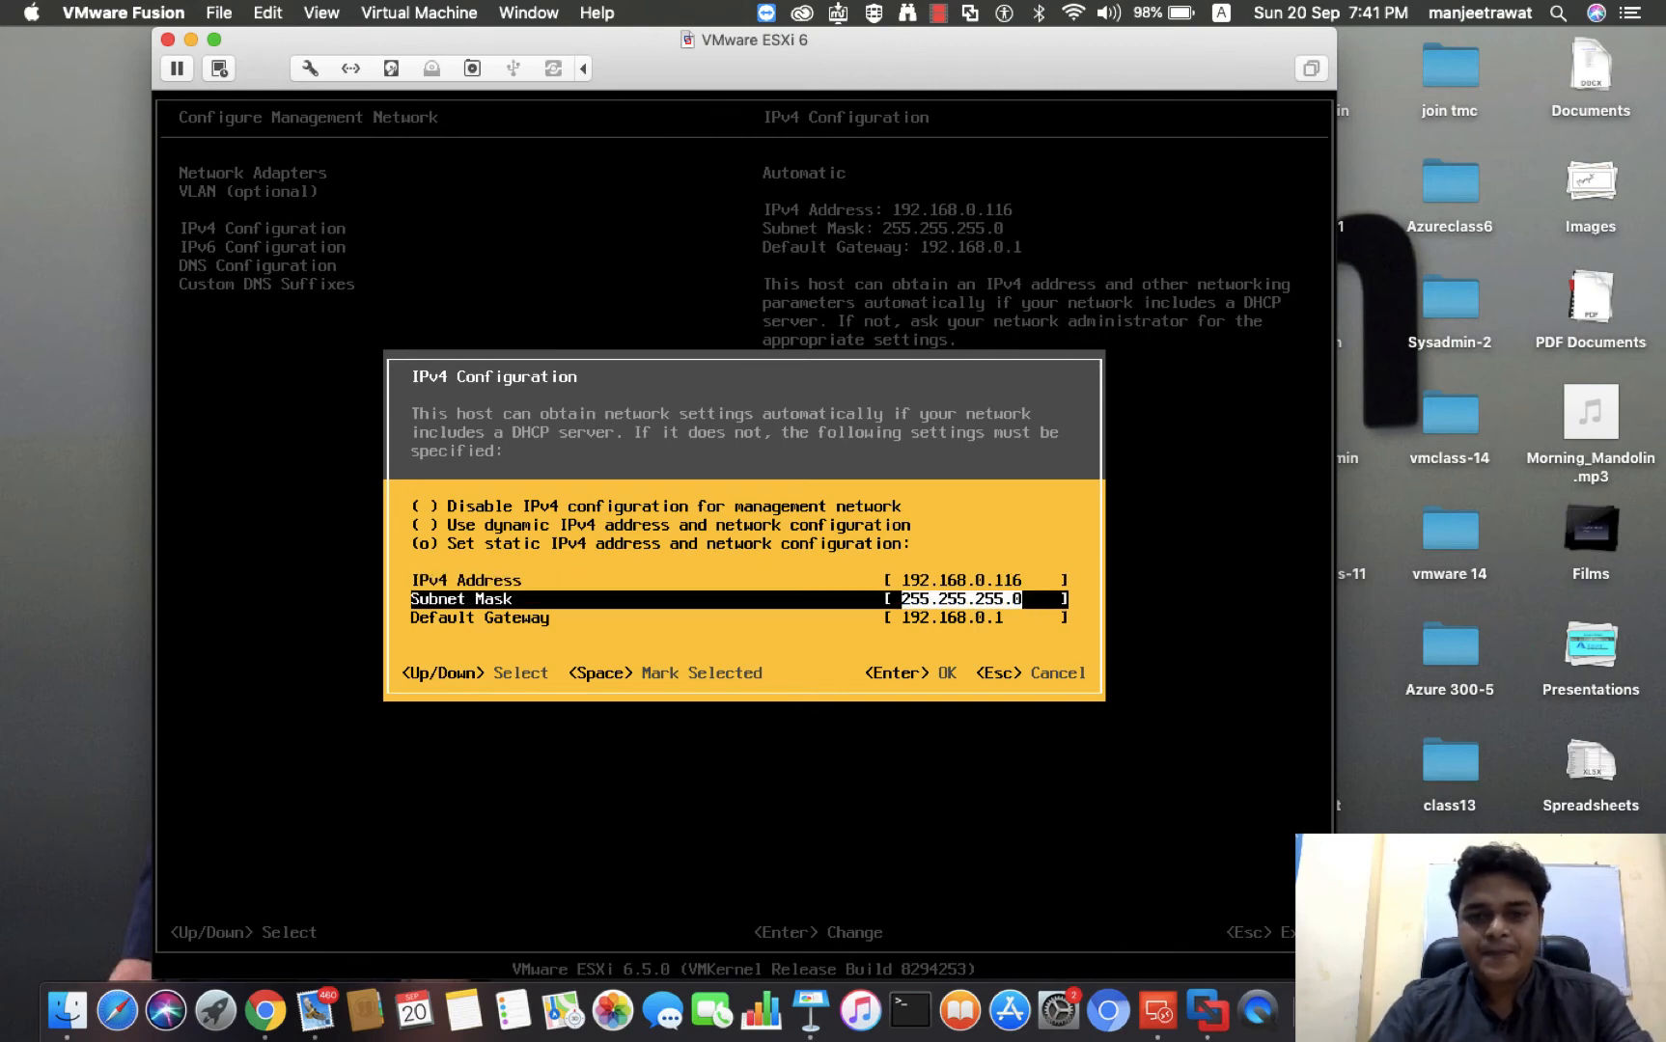
text(255.2)
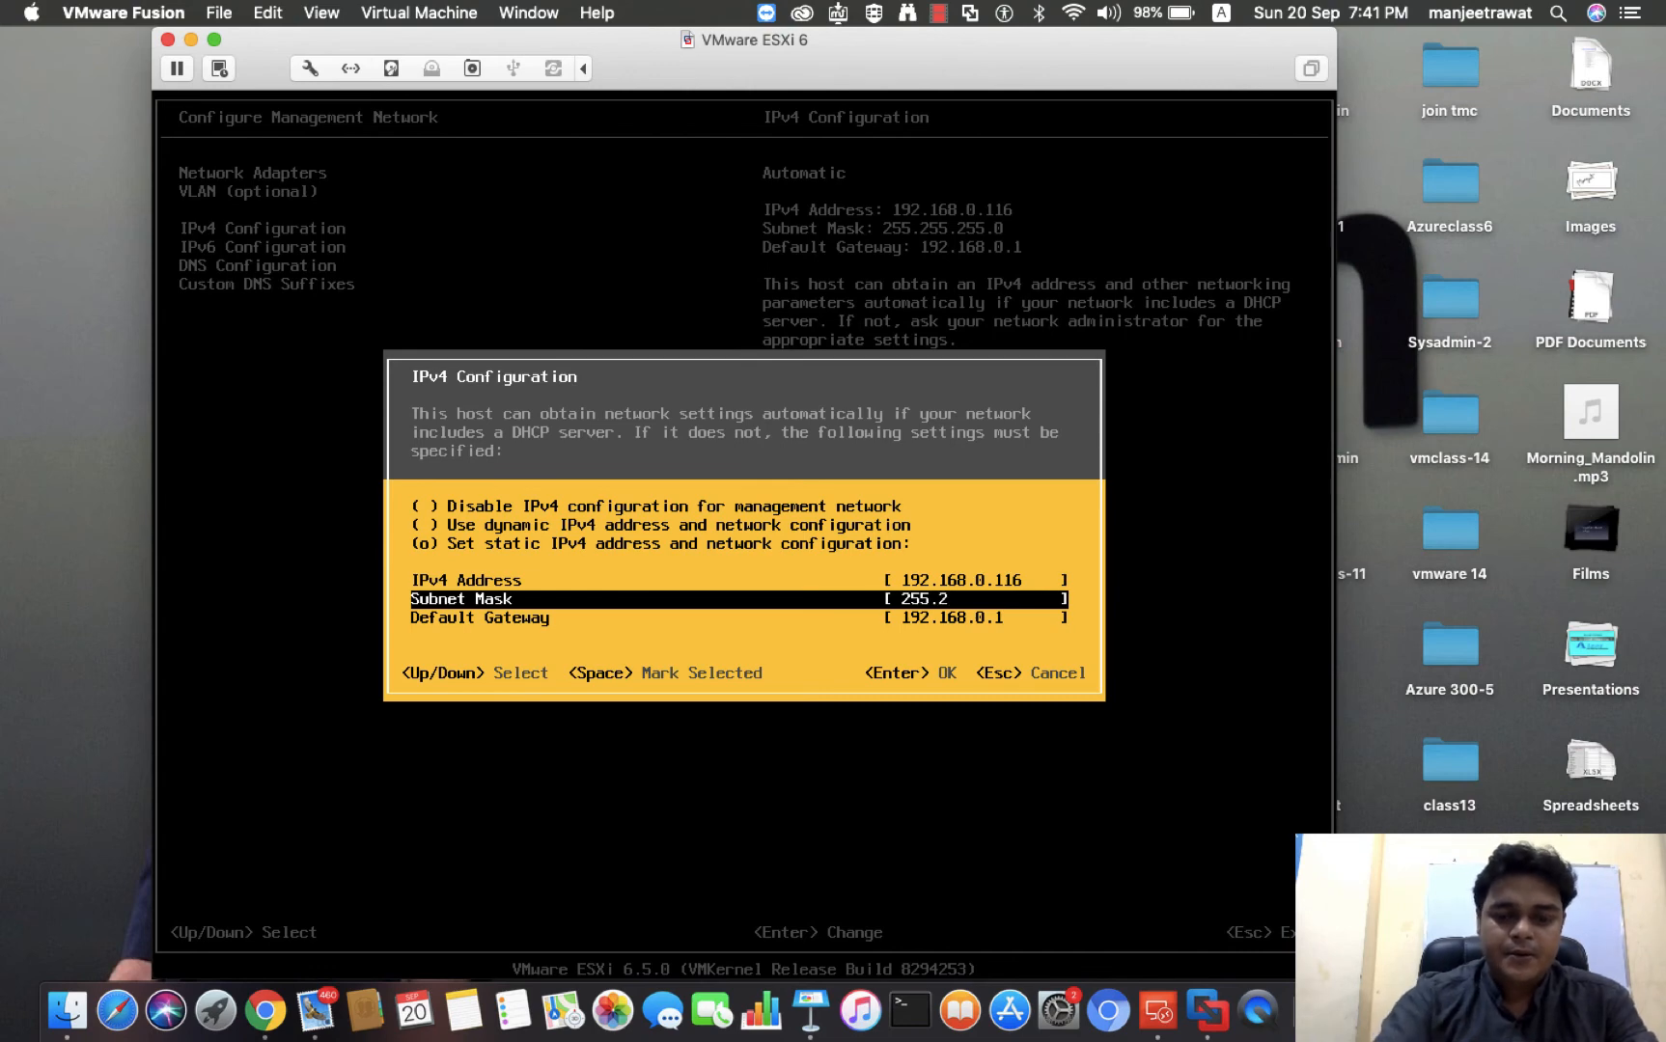
text(55.255)
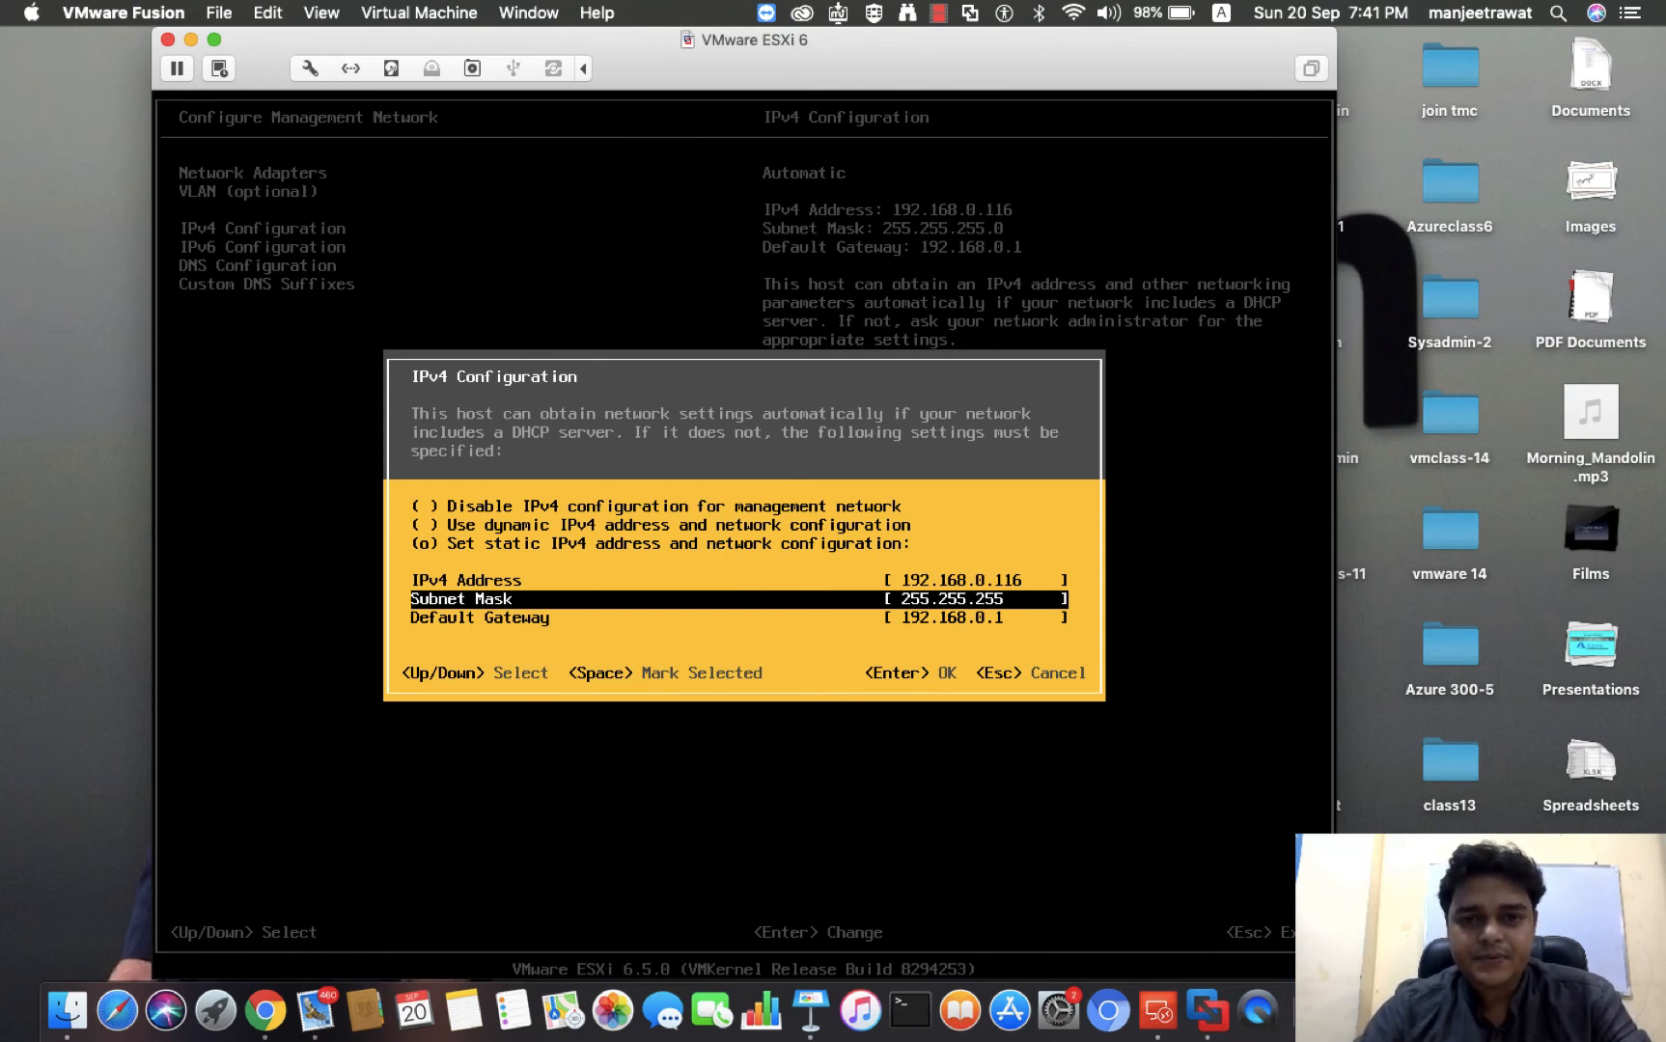
Repeatedly clear the subnet mask back to its first octet and re-enter 255.255 for the second and third octets
key(BackSpace)
key(BackSpace)
key(BackSpace)
key(BackSpace)
key(BackSpace)
key(BackSpace)
key(BackSpace)
text(255.255)
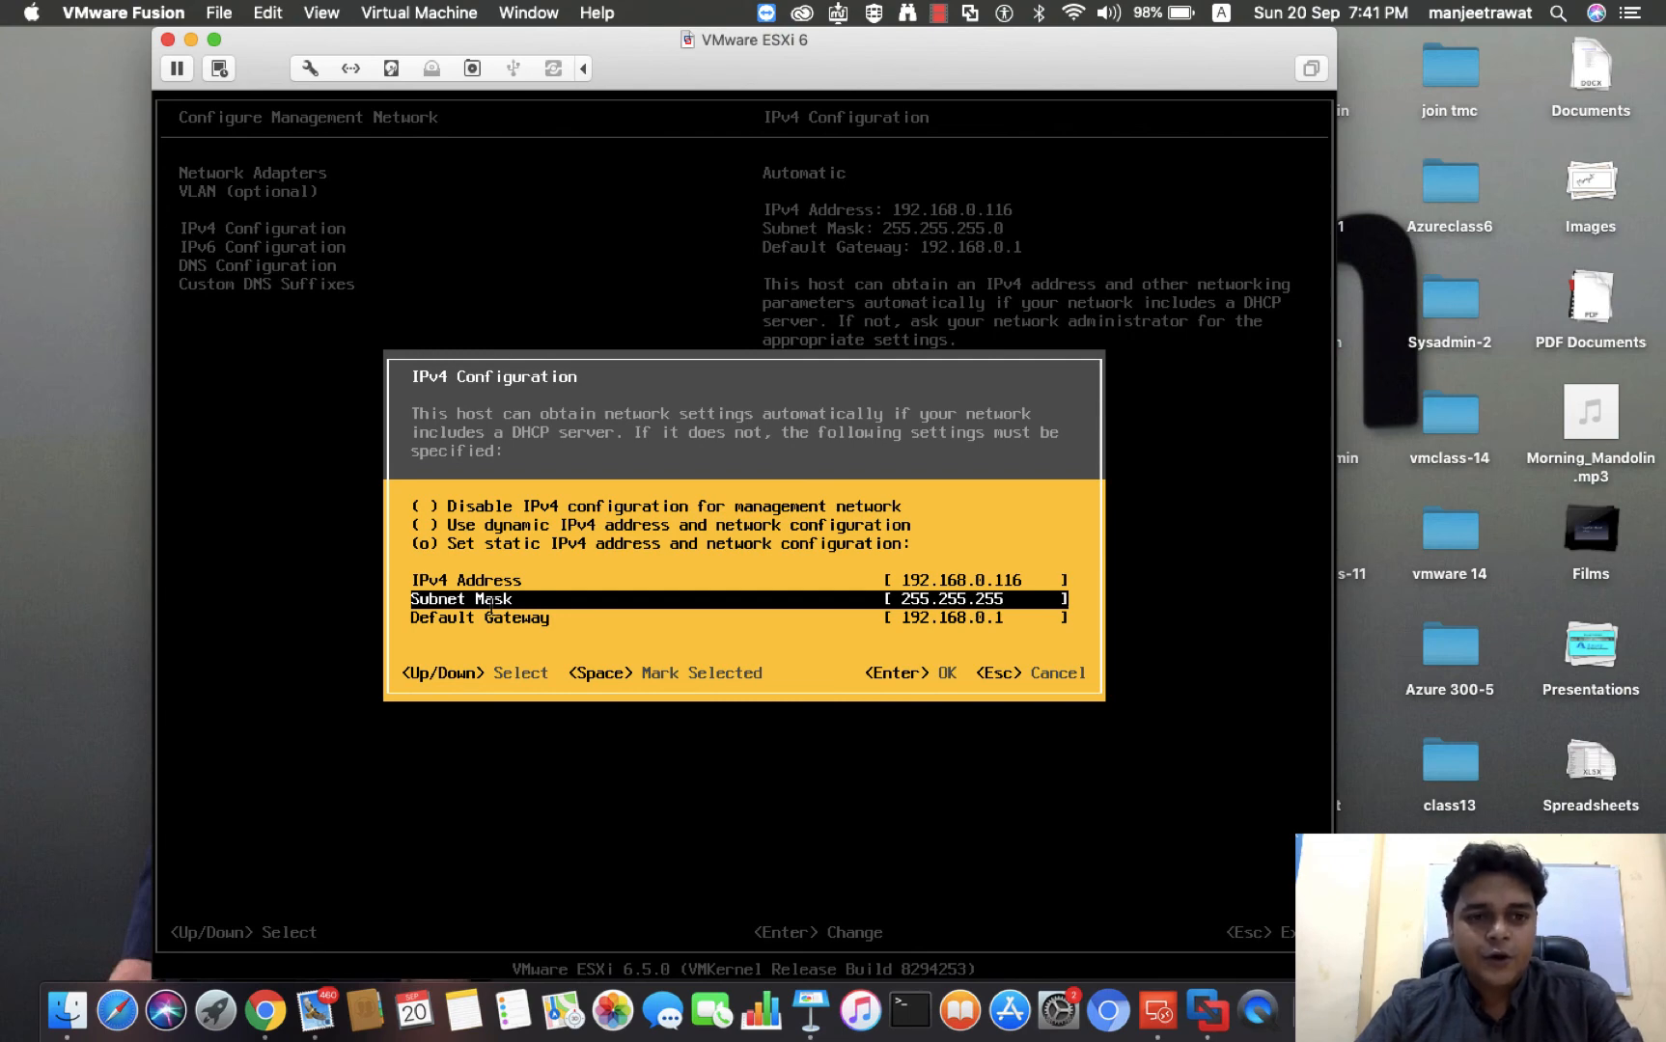
key(BackSpace)
key(BackSpace)
key(BackSpace)
key(BackSpace)
key(BackSpace)
key(BackSpace)
key(BackSpace)
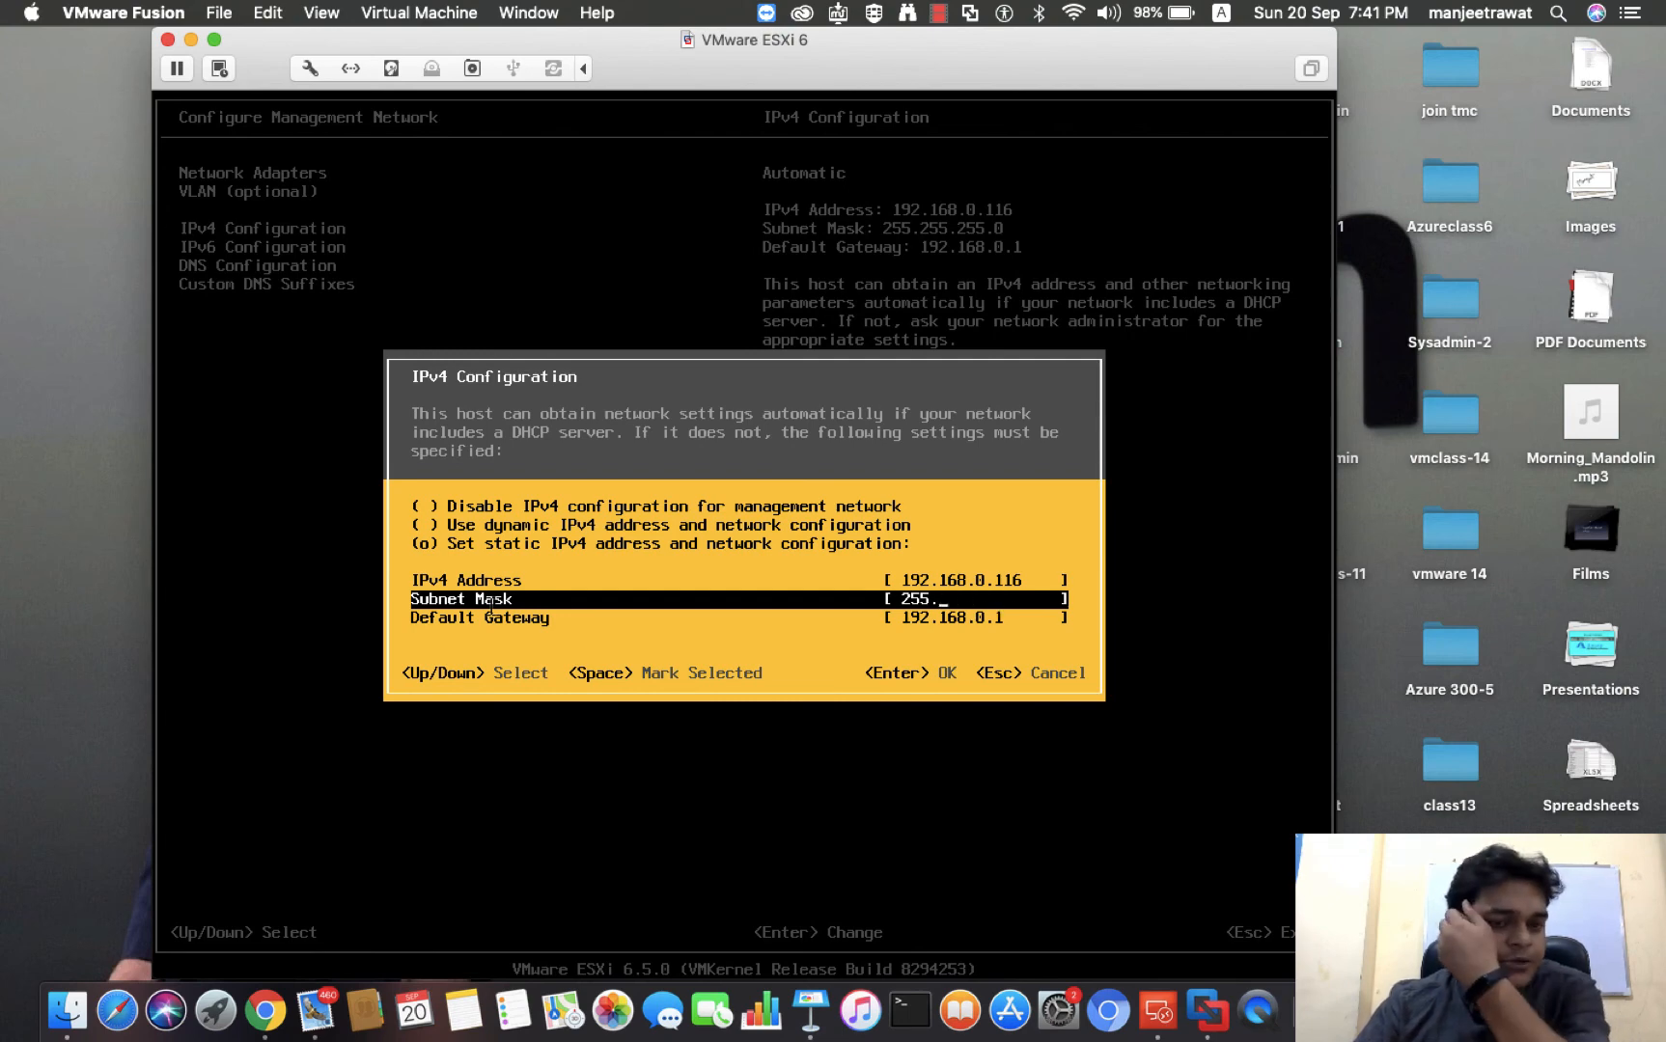
text(255.255)
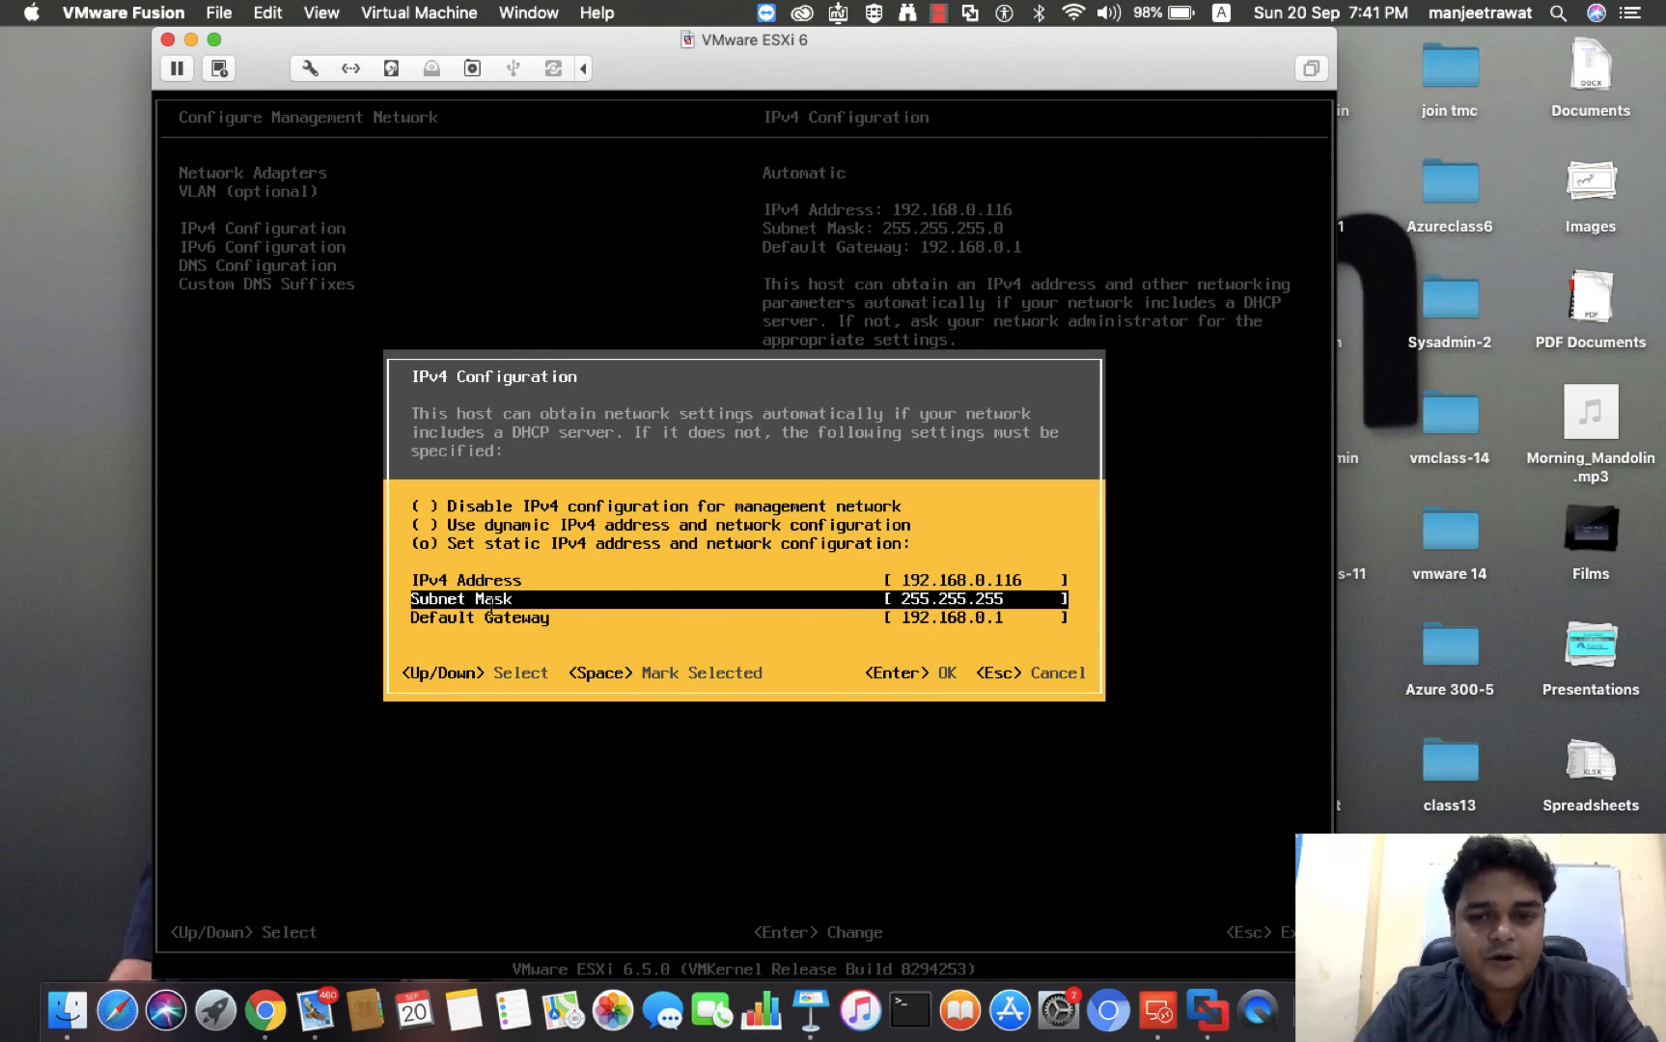
key(BackSpace)
key(BackSpace)
key(BackSpace)
key(BackSpace)
key(BackSpace)
key(BackSpace)
key(BackSpace)
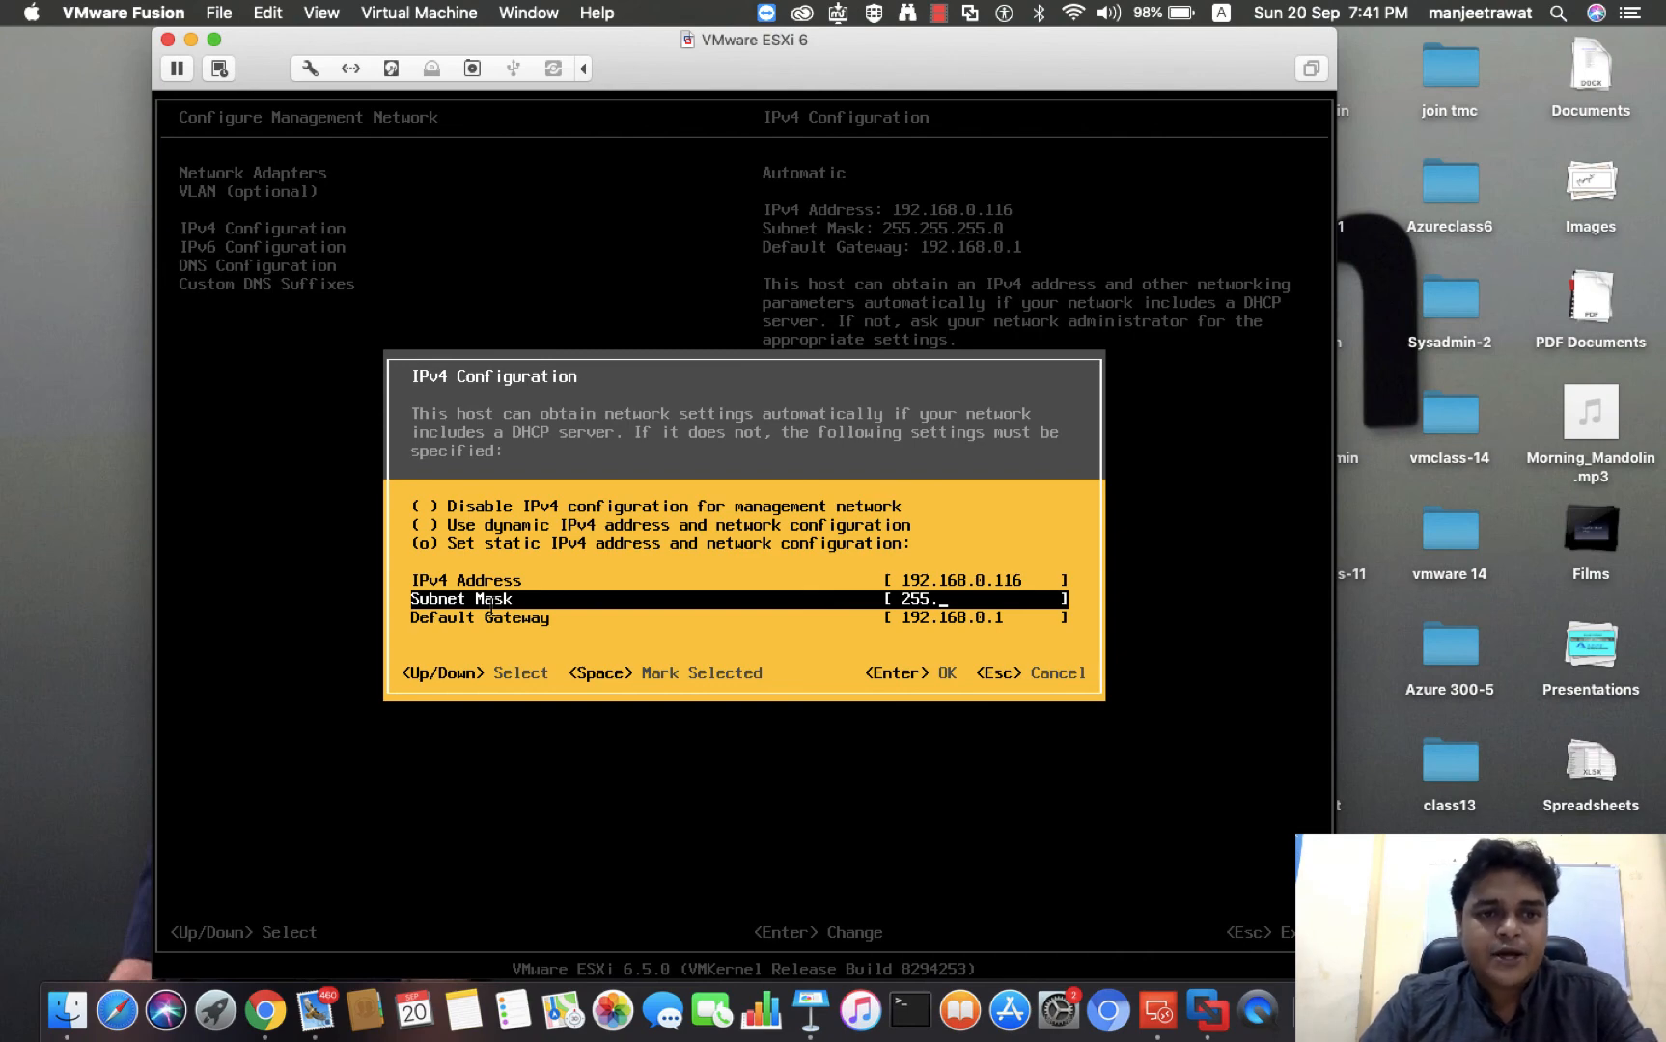
text(255.255)
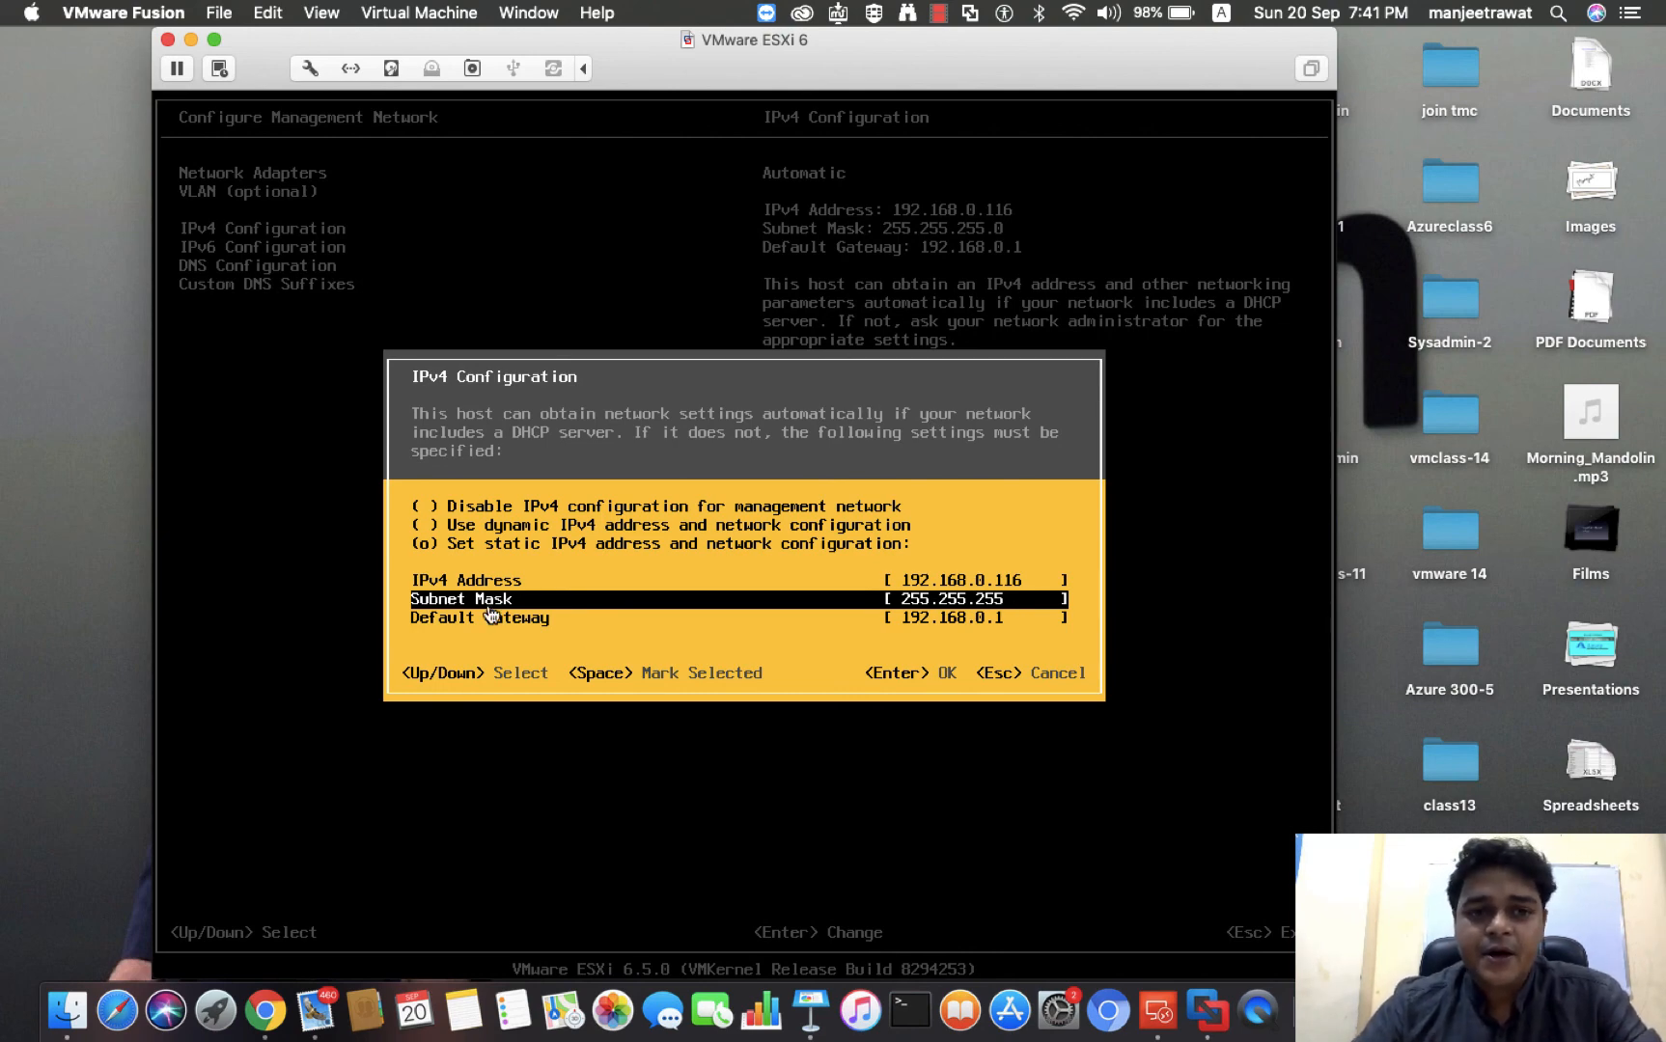
key(BackSpace)
key(BackSpace)
key(BackSpace)
key(BackSpace)
key(BackSpace)
key(BackSpace)
key(BackSpace)
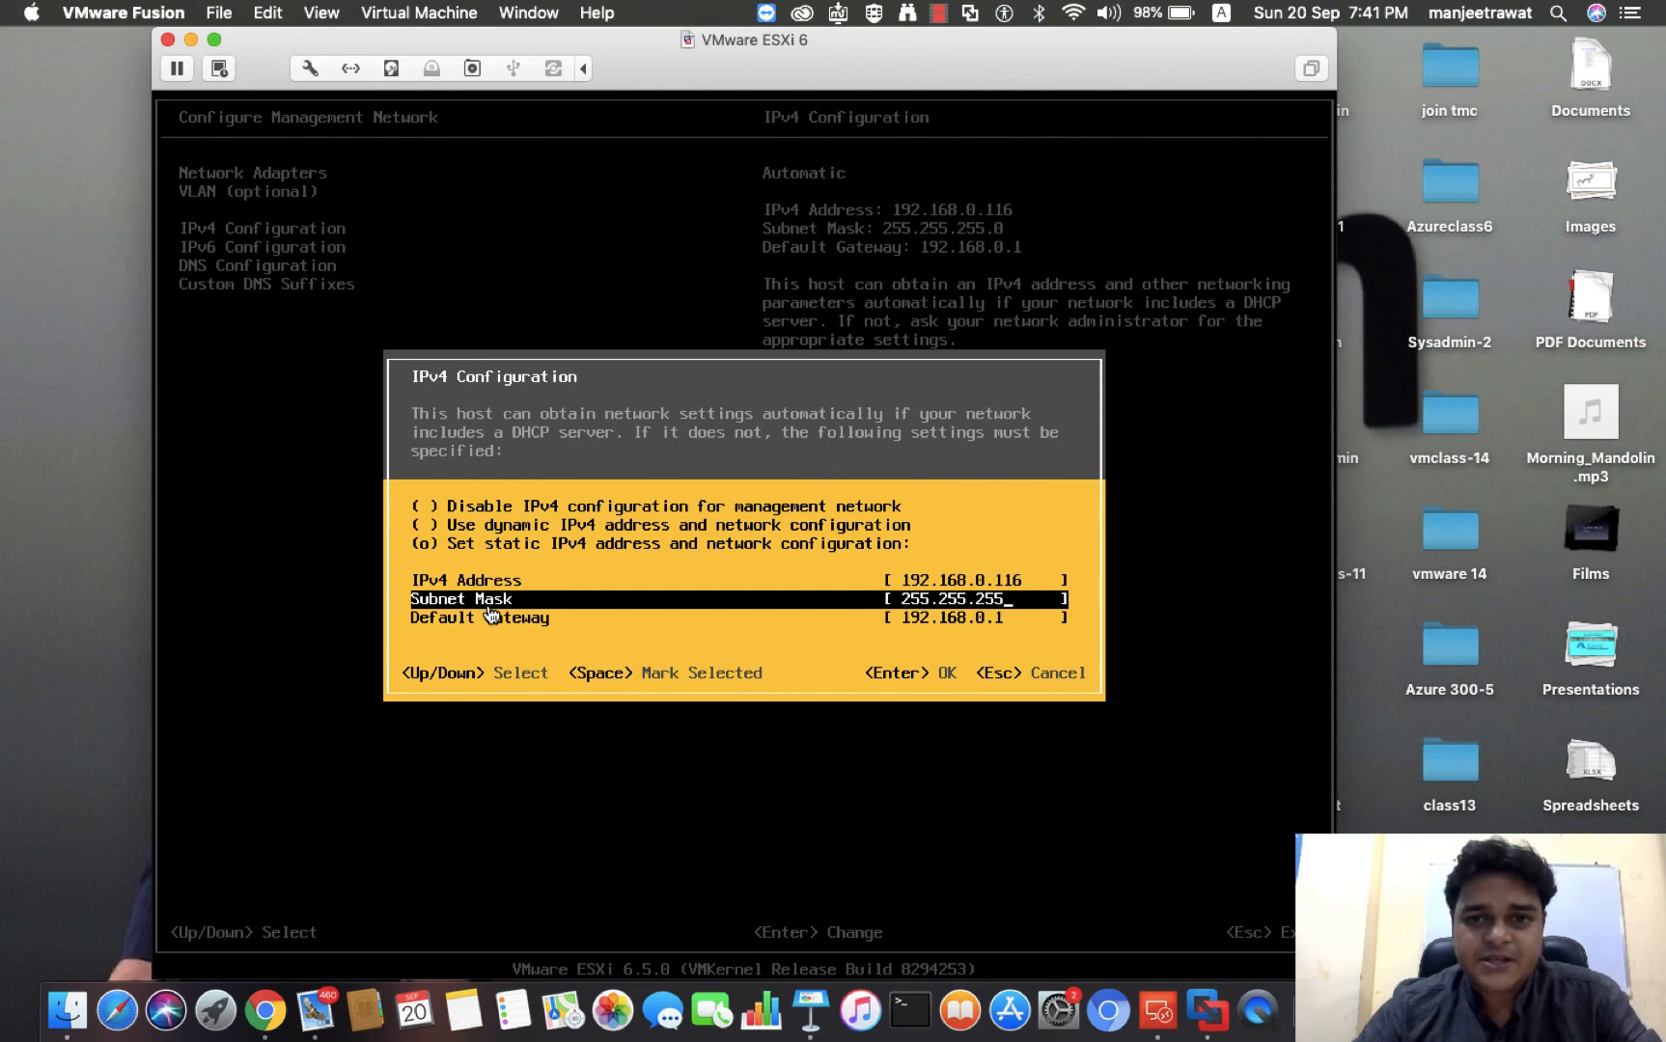
text(255.255)
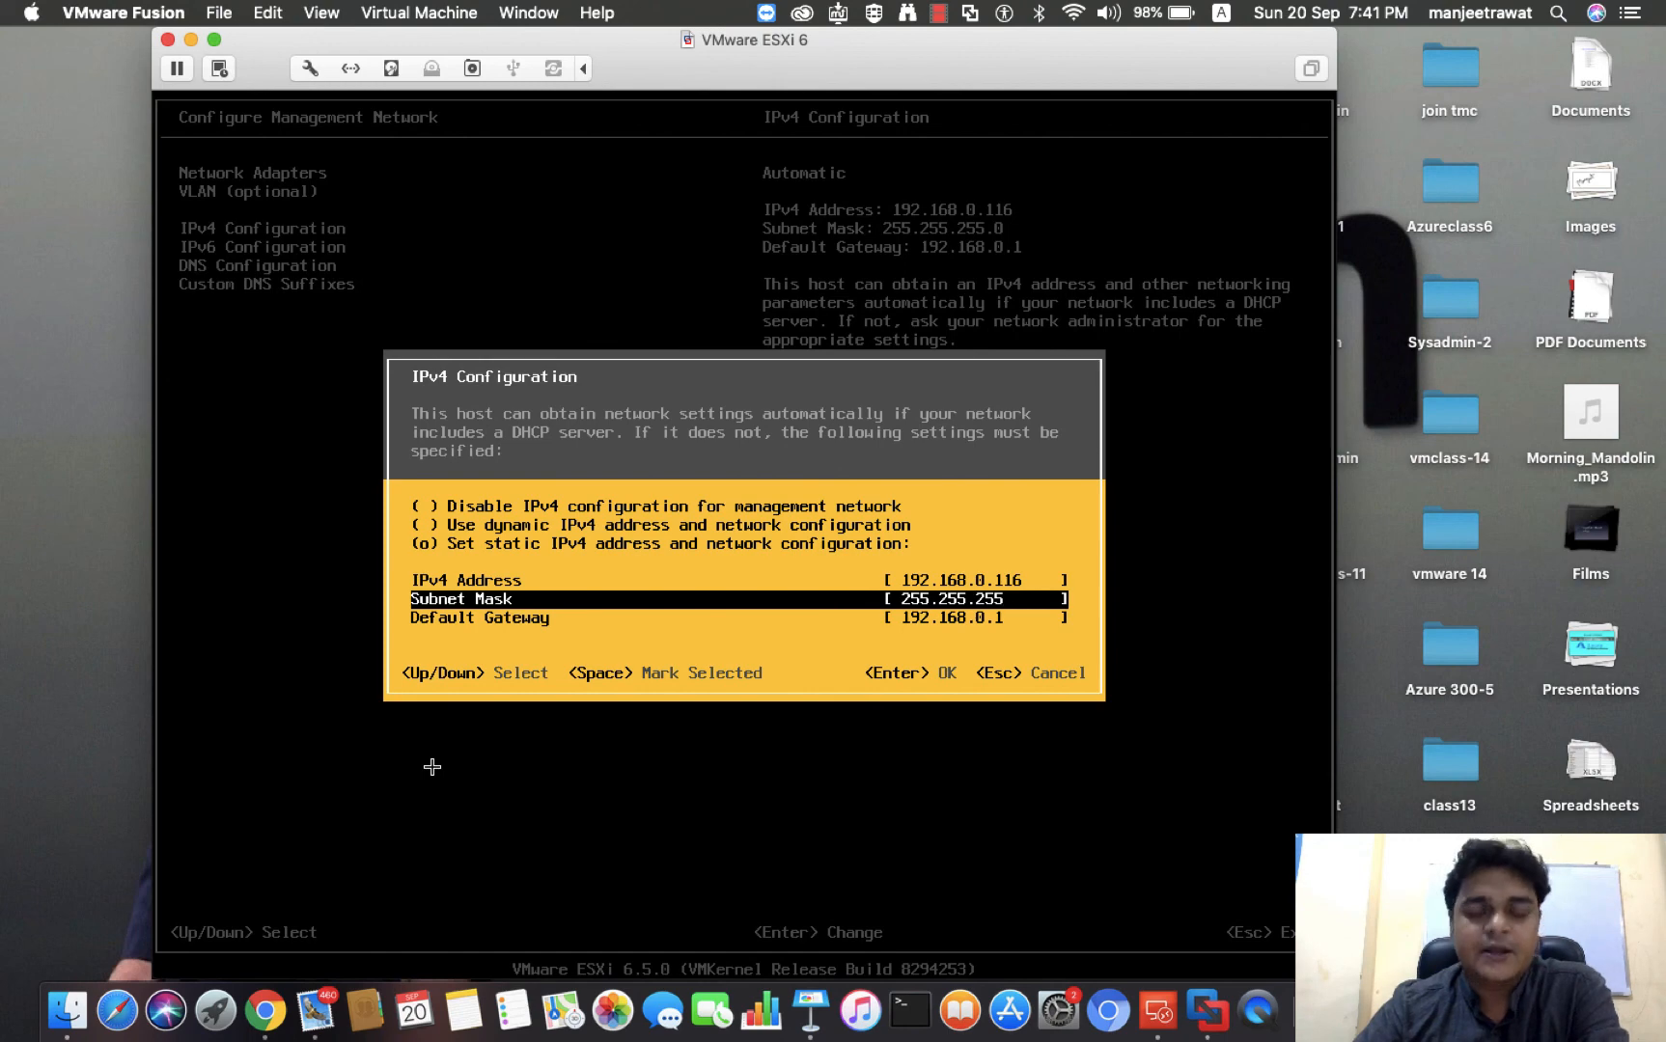
key(BackSpace)
key(BackSpace)
key(BackSpace)
key(BackSpace)
key(BackSpace)
key(BackSpace)
key(BackSpace)
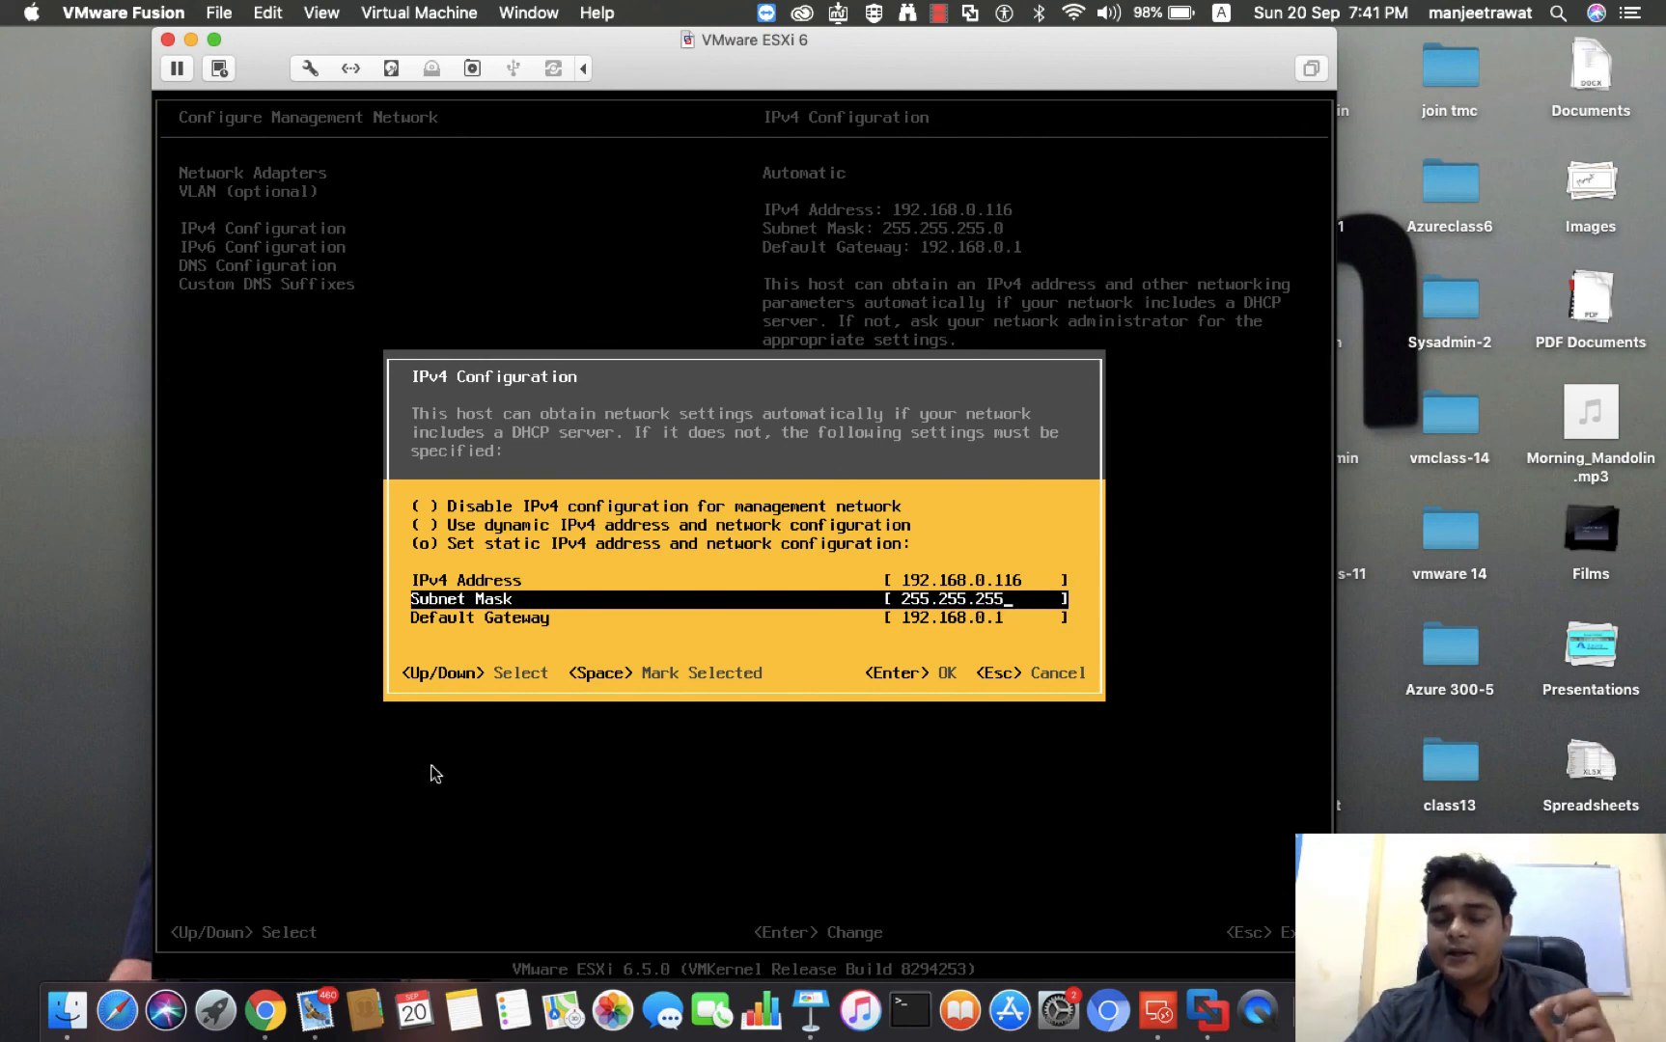
key(BackSpace)
key(BackSpace)
key(BackSpace)
key(BackSpace)
key(BackSpace)
key(BackSpace)
key(BackSpace)
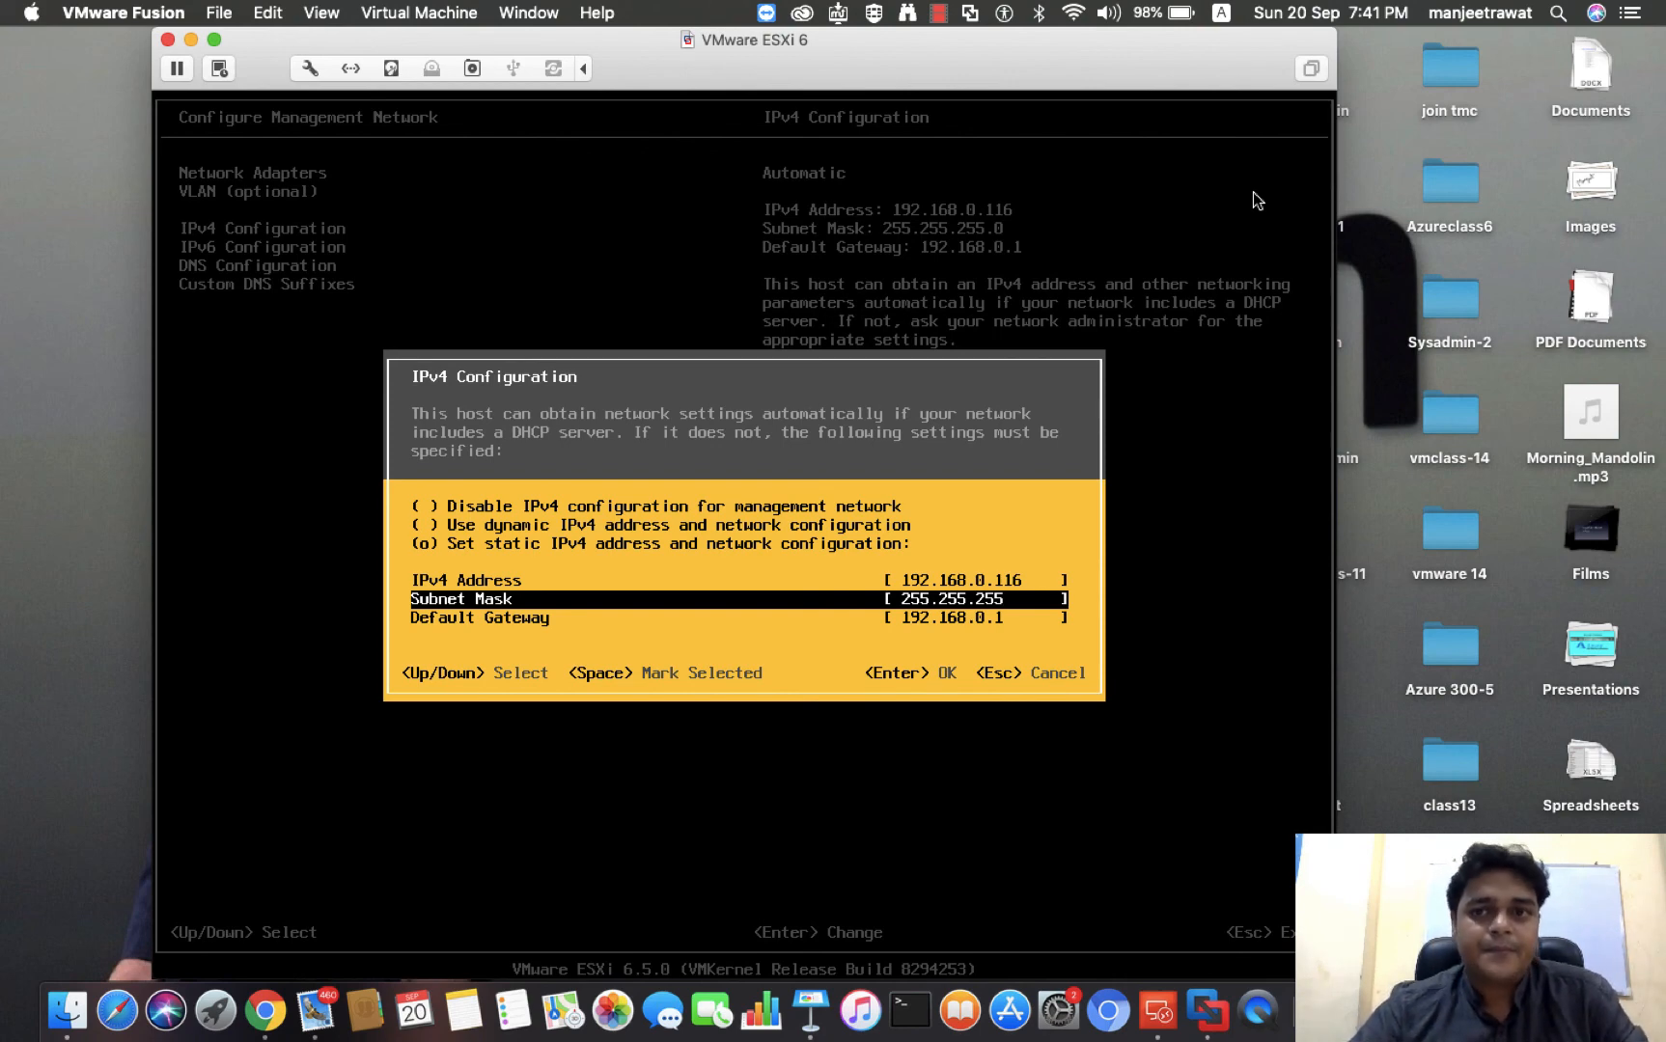
key(BackSpace)
key(BackSpace)
key(BackSpace)
key(BackSpace)
key(BackSpace)
key(BackSpace)
key(BackSpace)
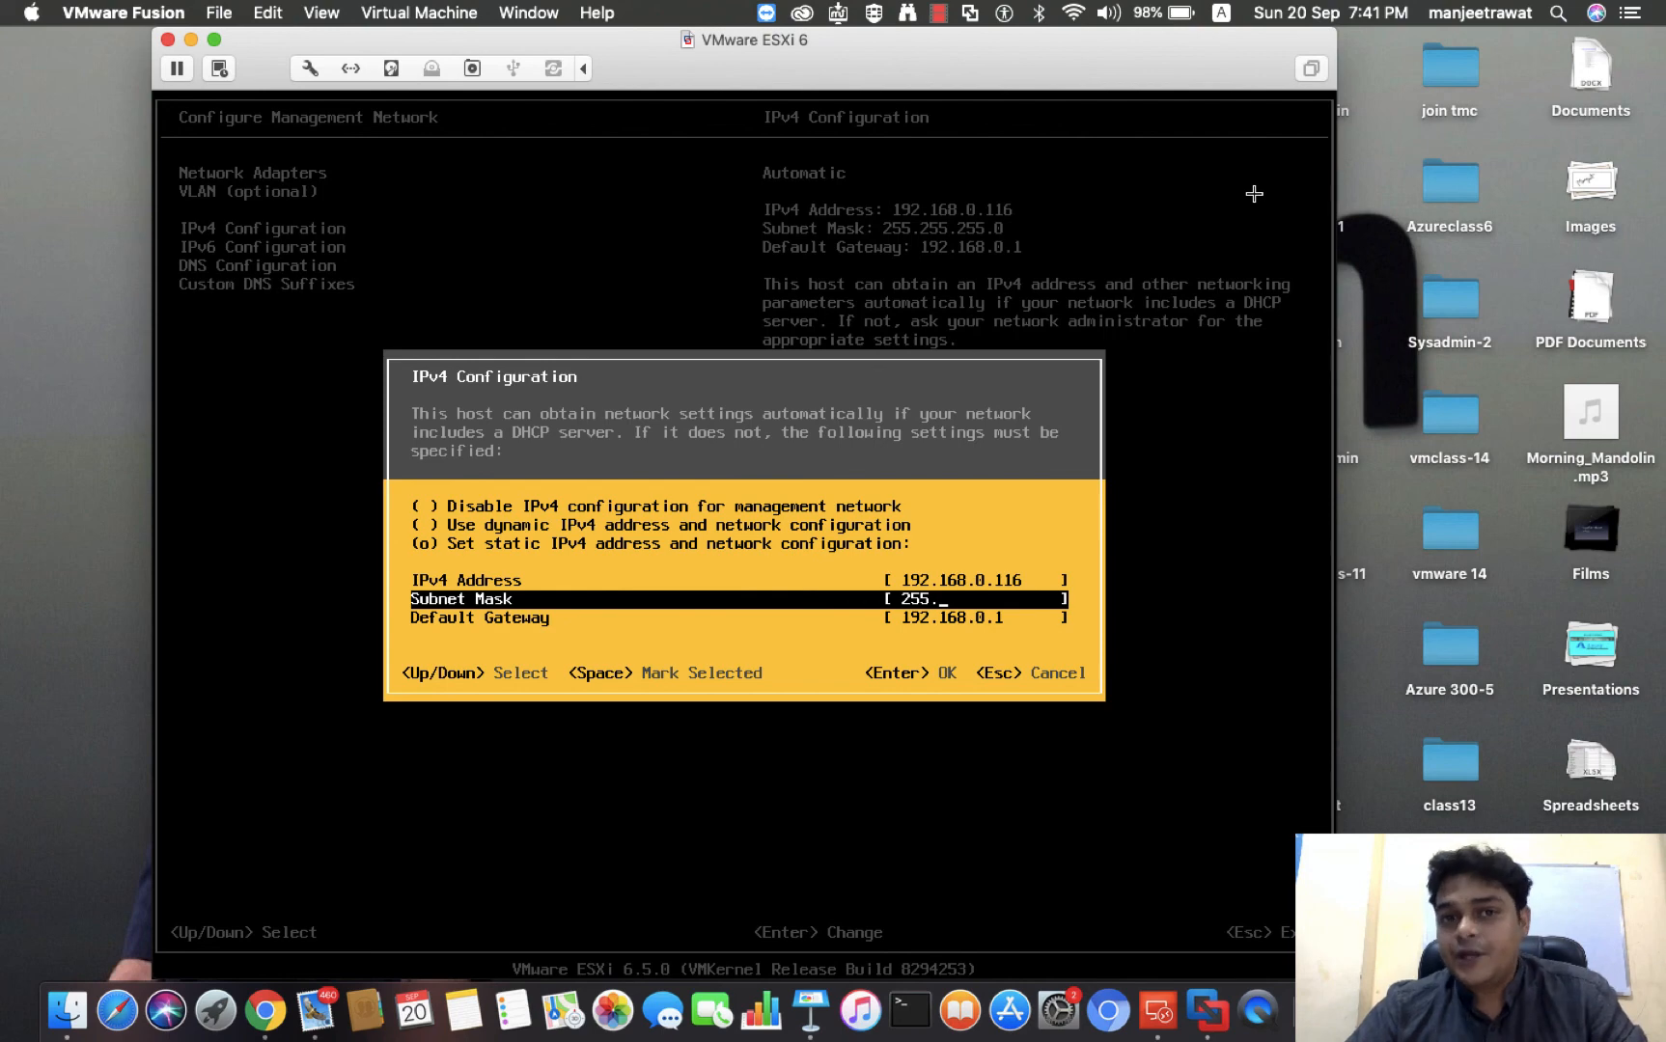